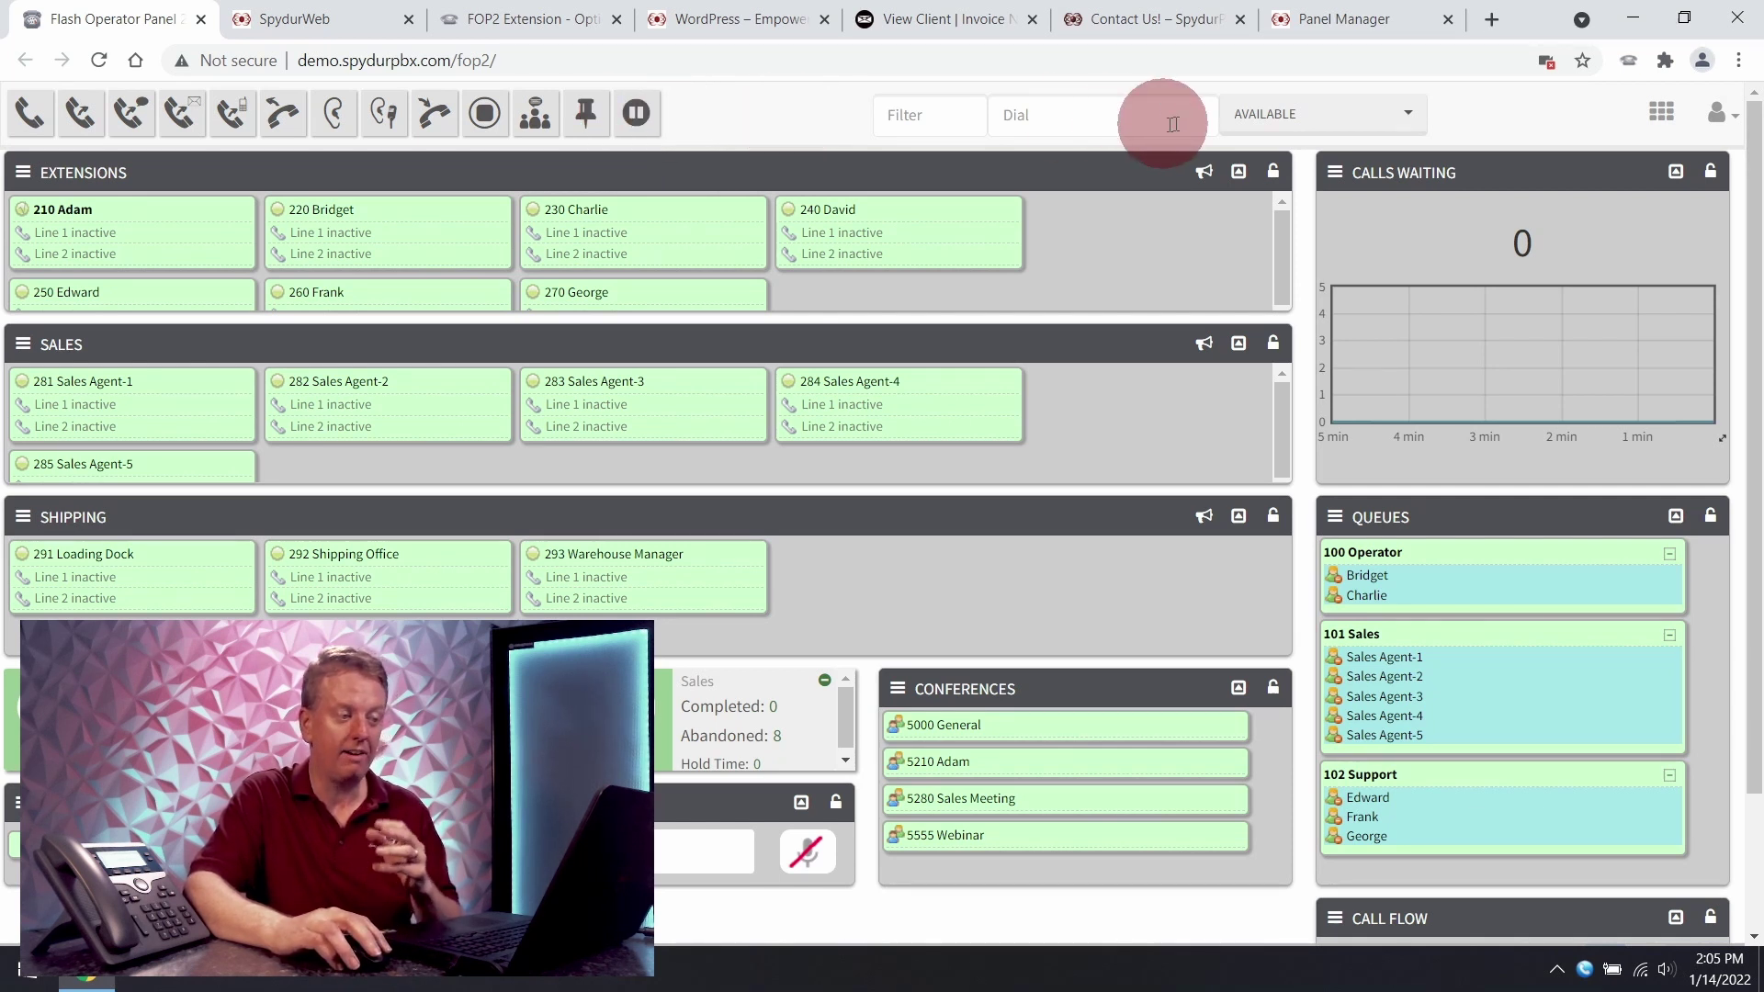
Step: Set presence to Out to lunch, then back to Available, and glance at the account options
{"action": "left_click", "coordinate": [1282, 117]}
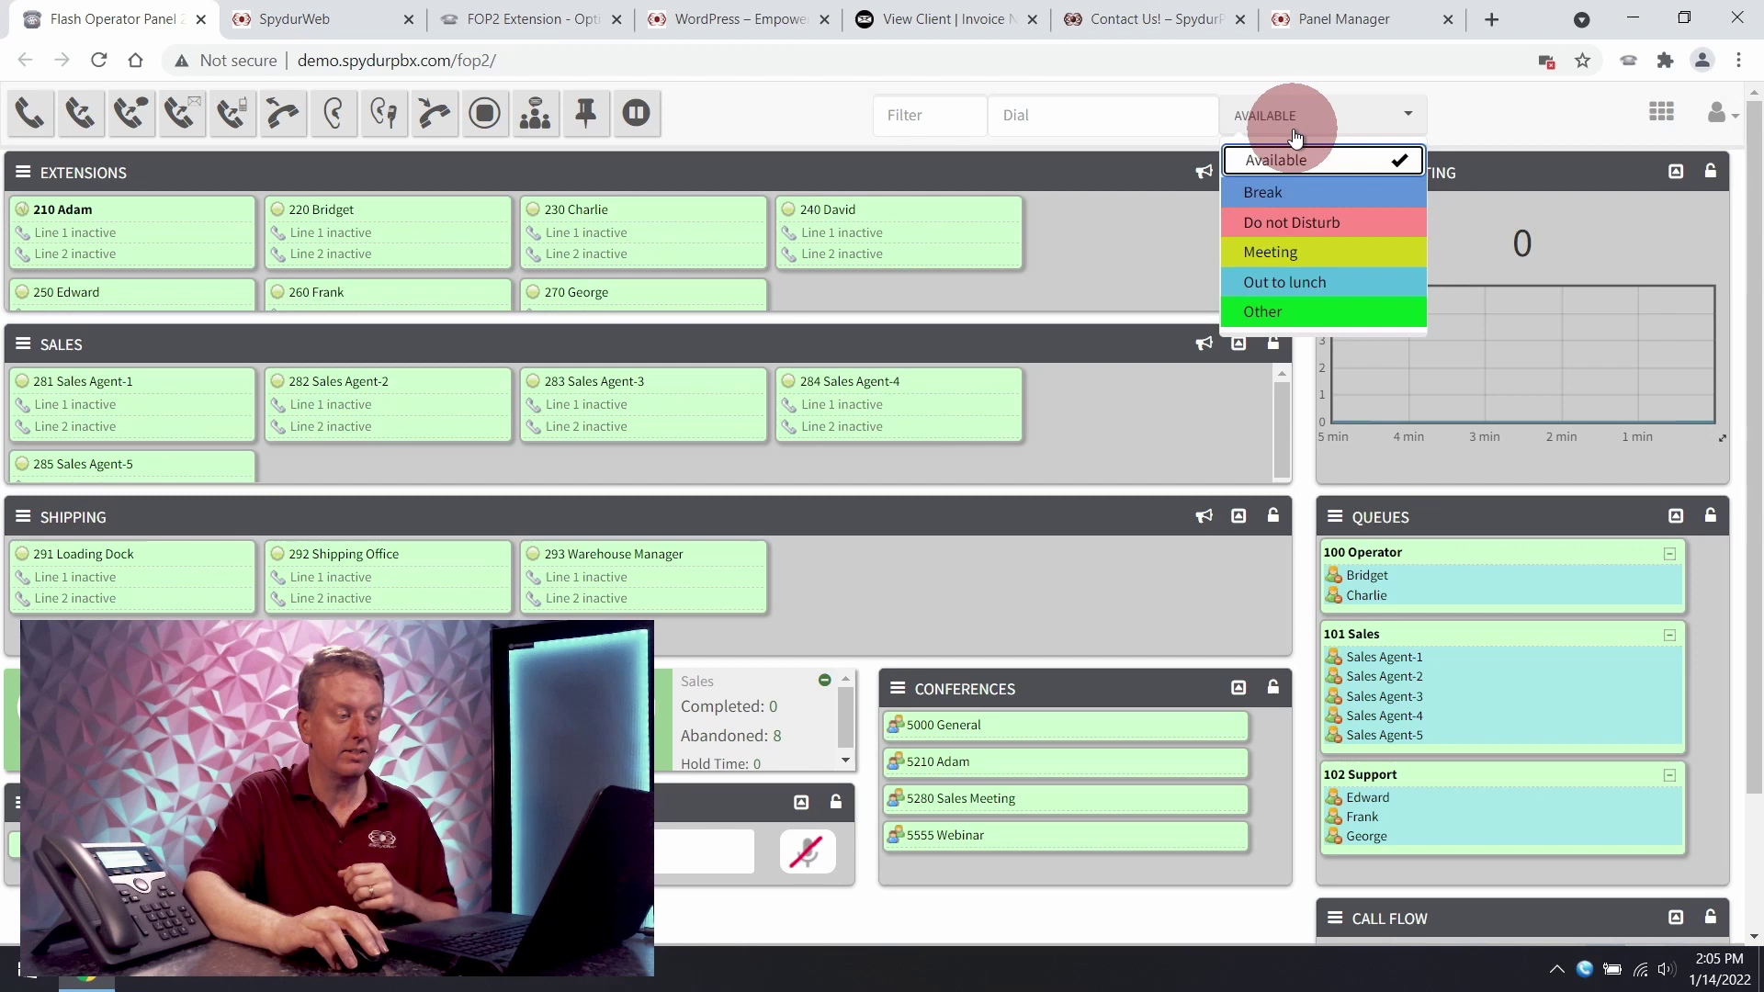
{"action": "left_click", "coordinate": [1273, 285]}
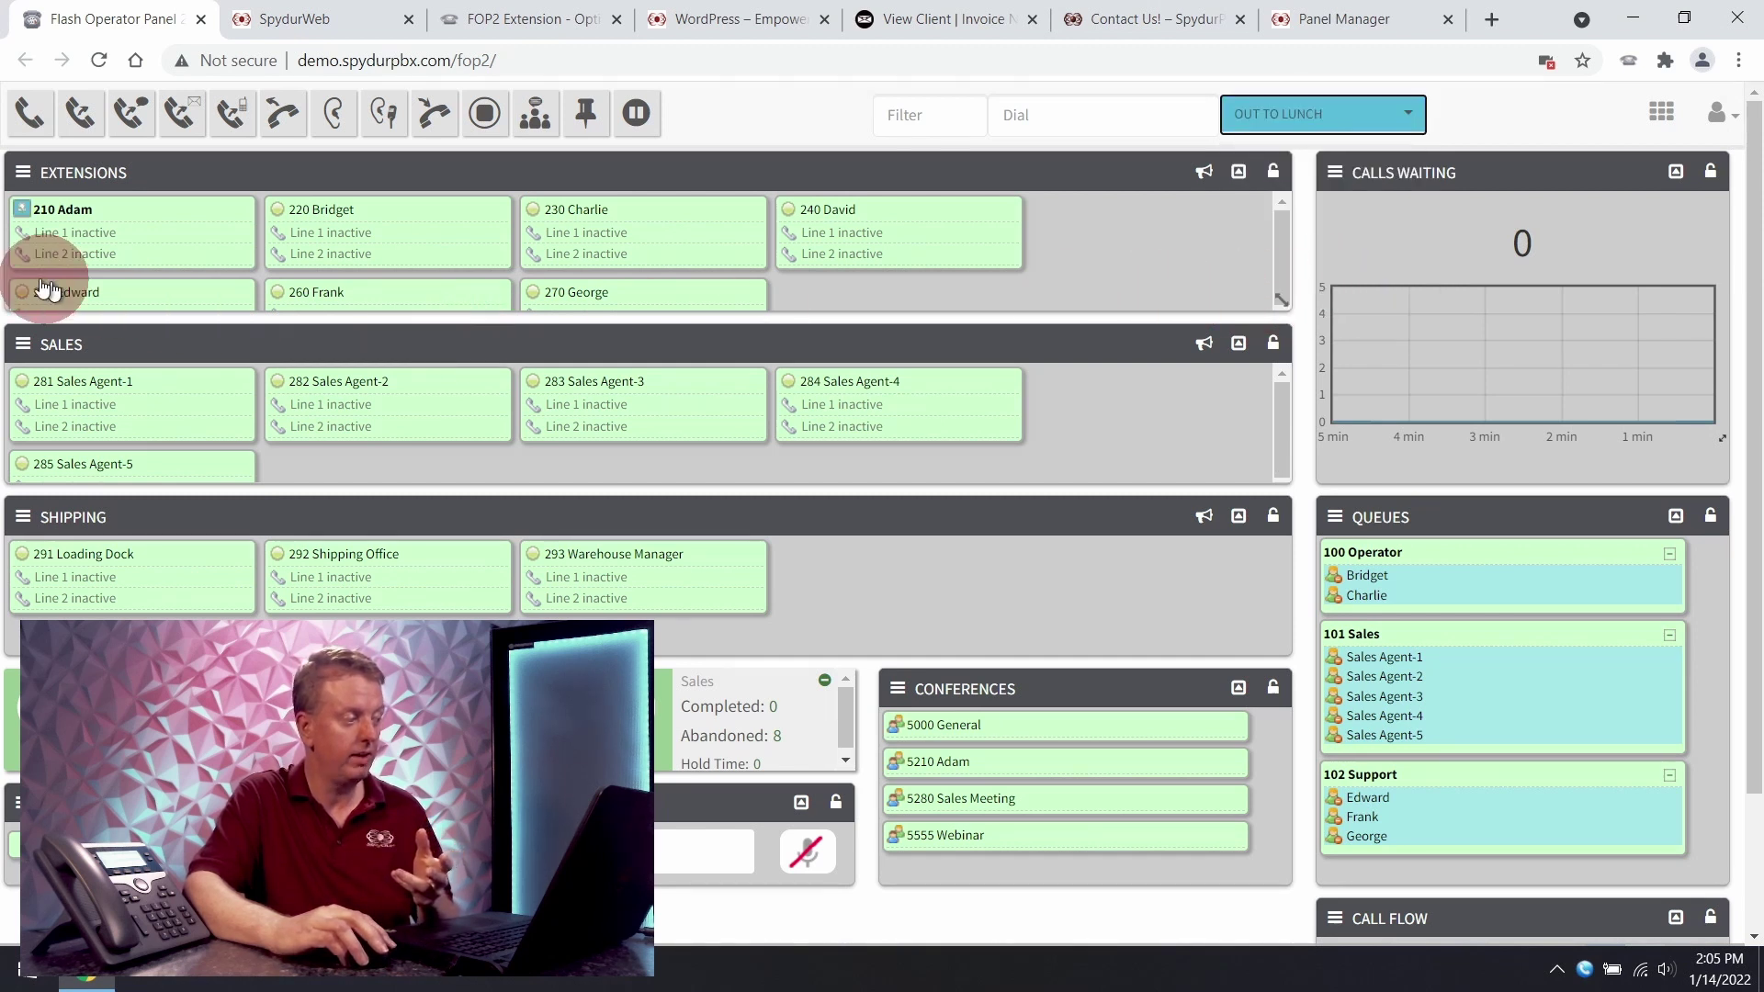
{"action": "mouse_move", "coordinate": [22, 216]}
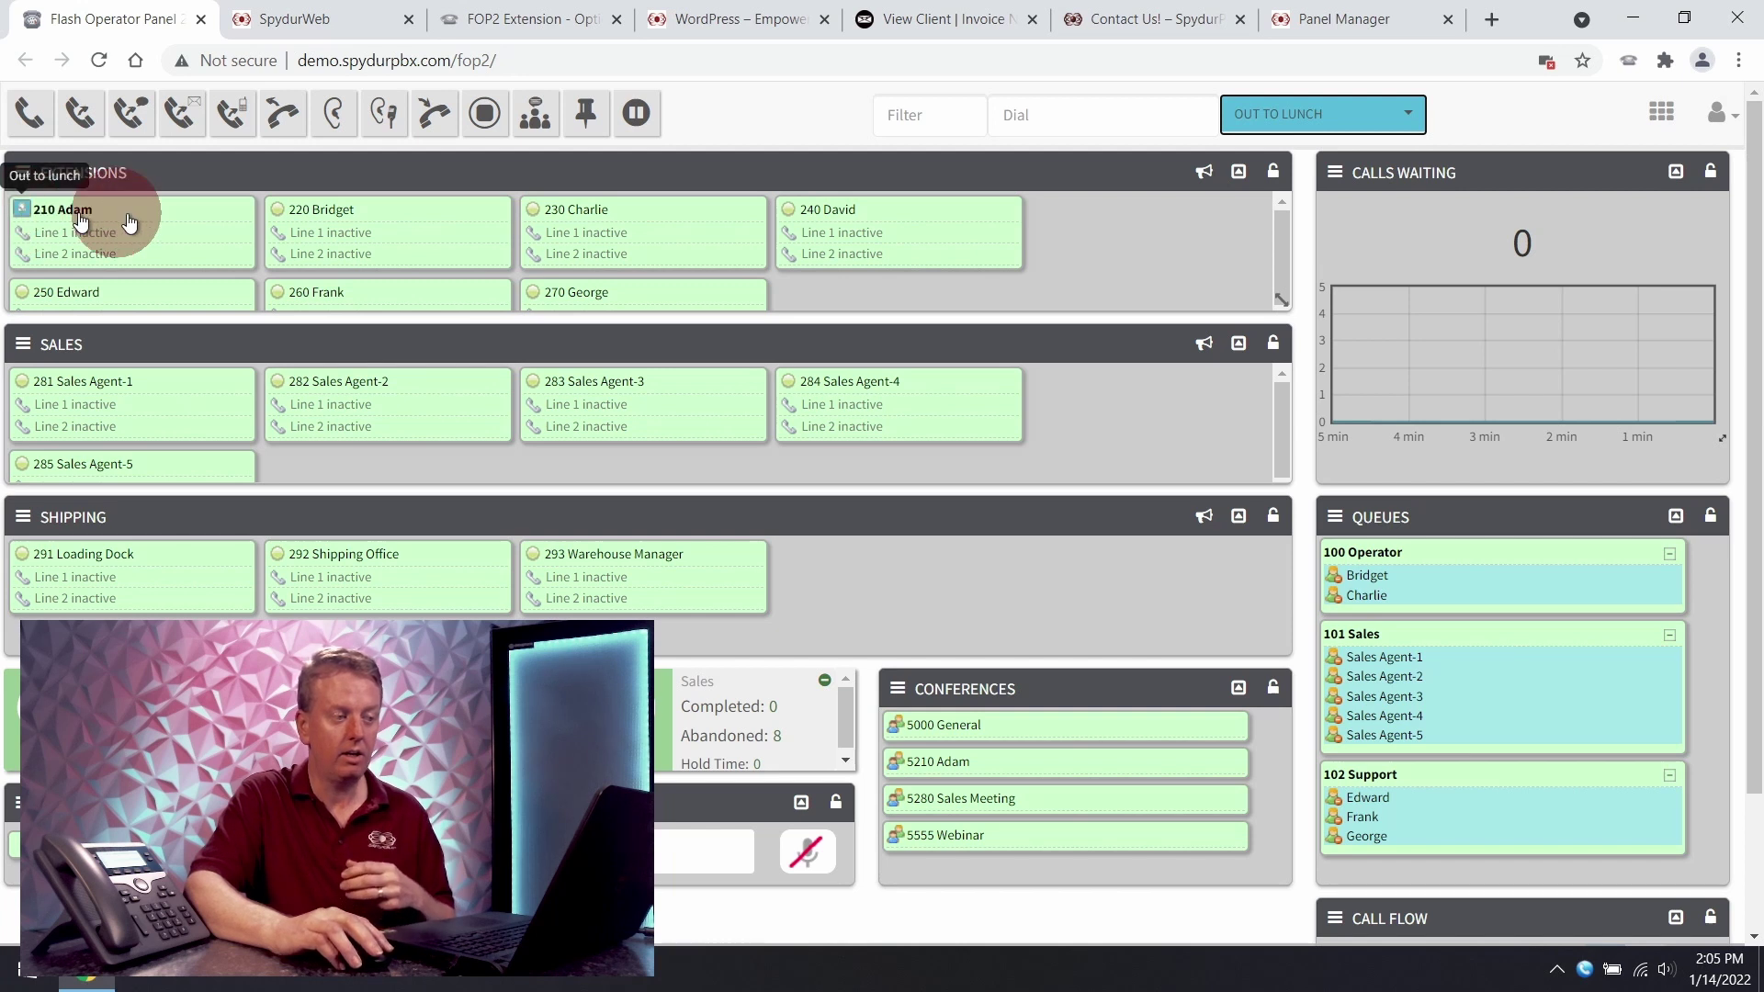
{"action": "left_click", "coordinate": [1306, 118]}
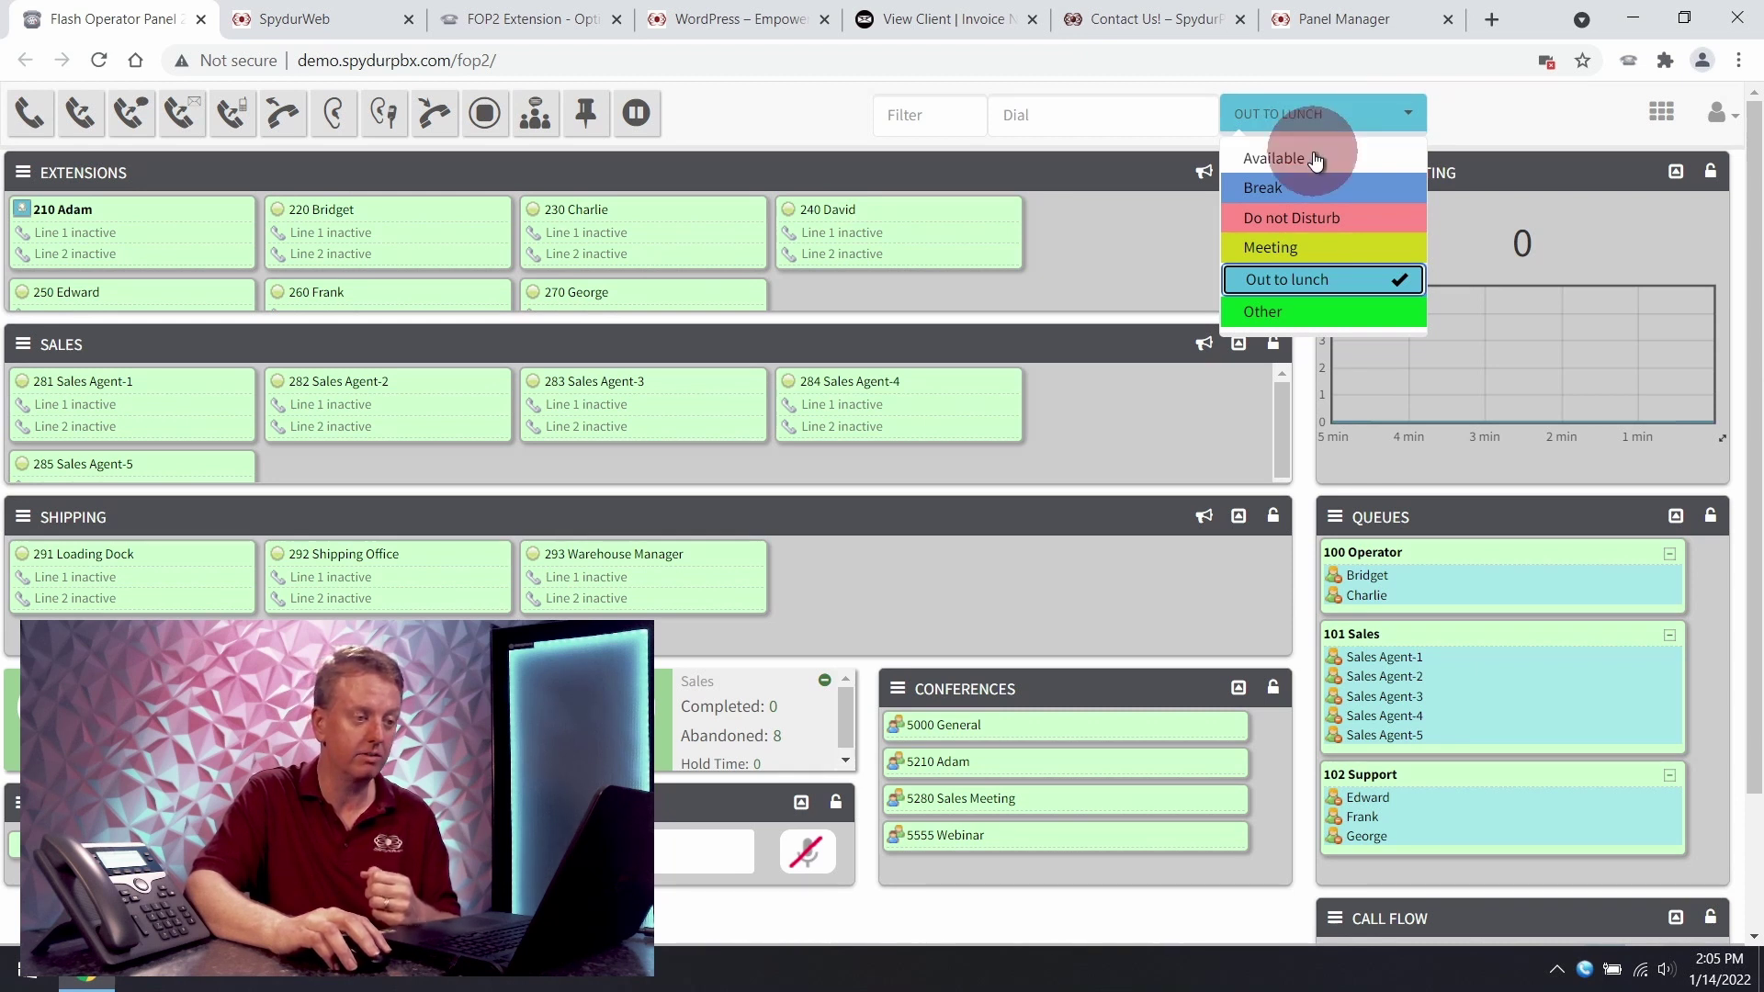
{"action": "left_click", "coordinate": [1296, 157]}
{"action": "left_click", "coordinate": [1716, 112]}
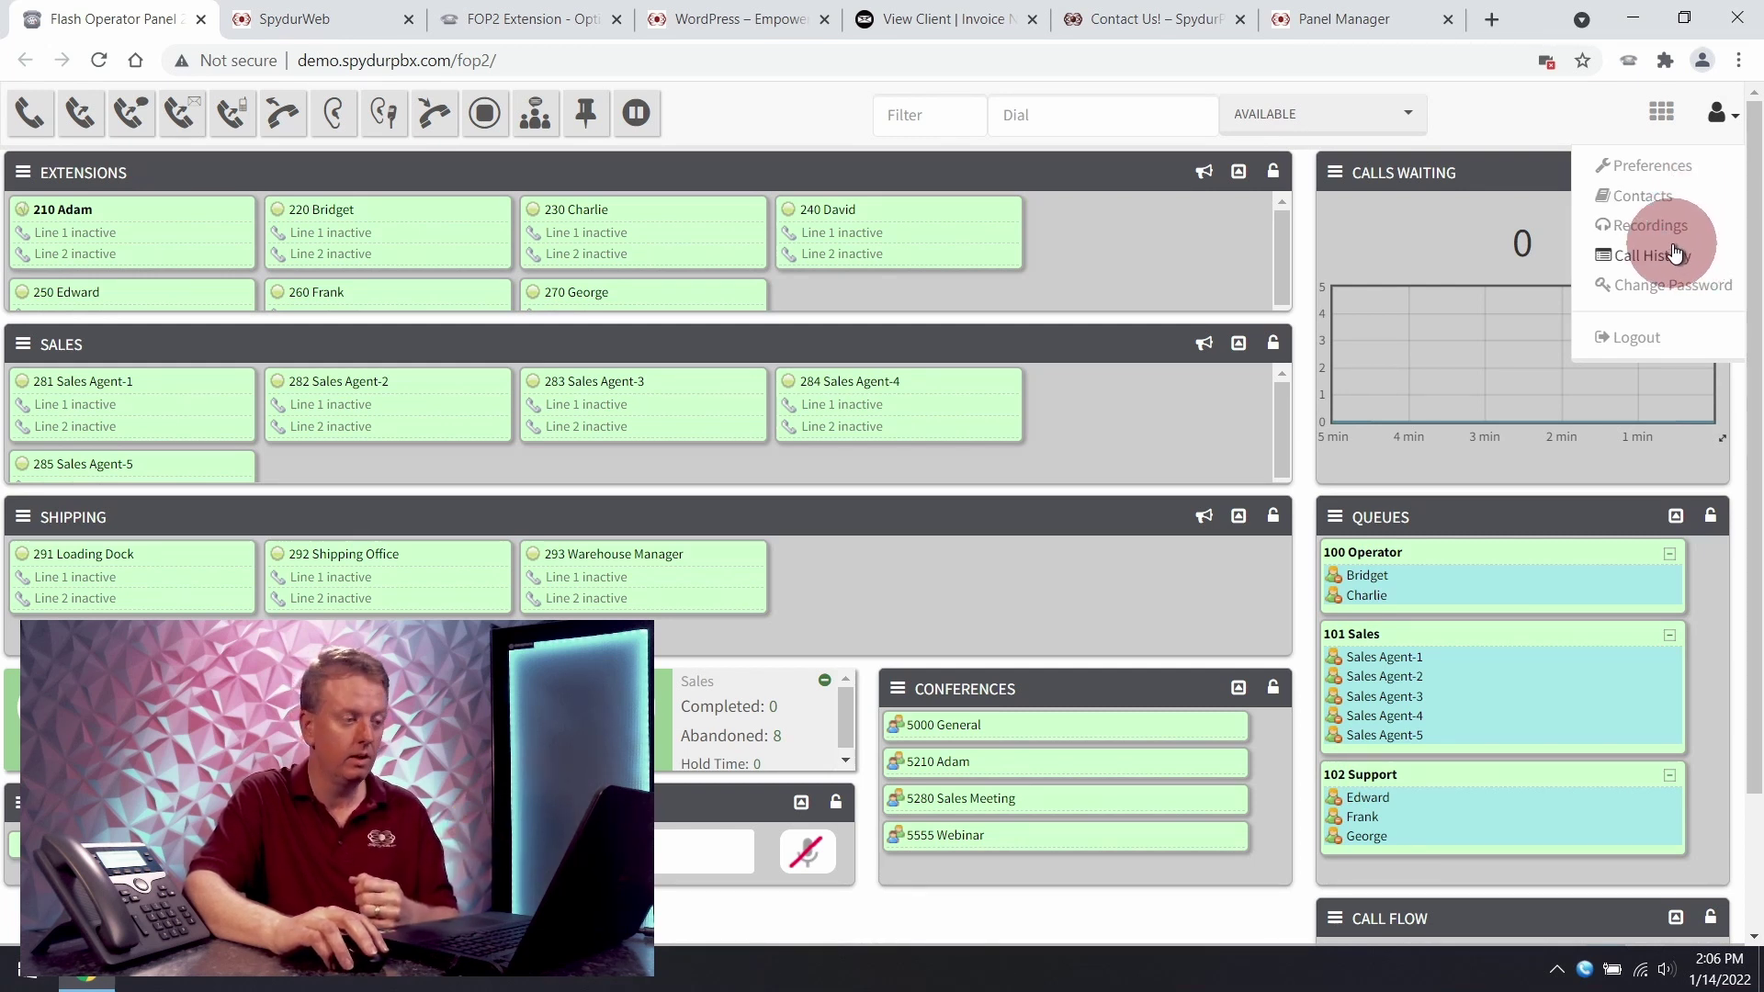
{"action": "left_click", "coordinate": [1314, 284]}
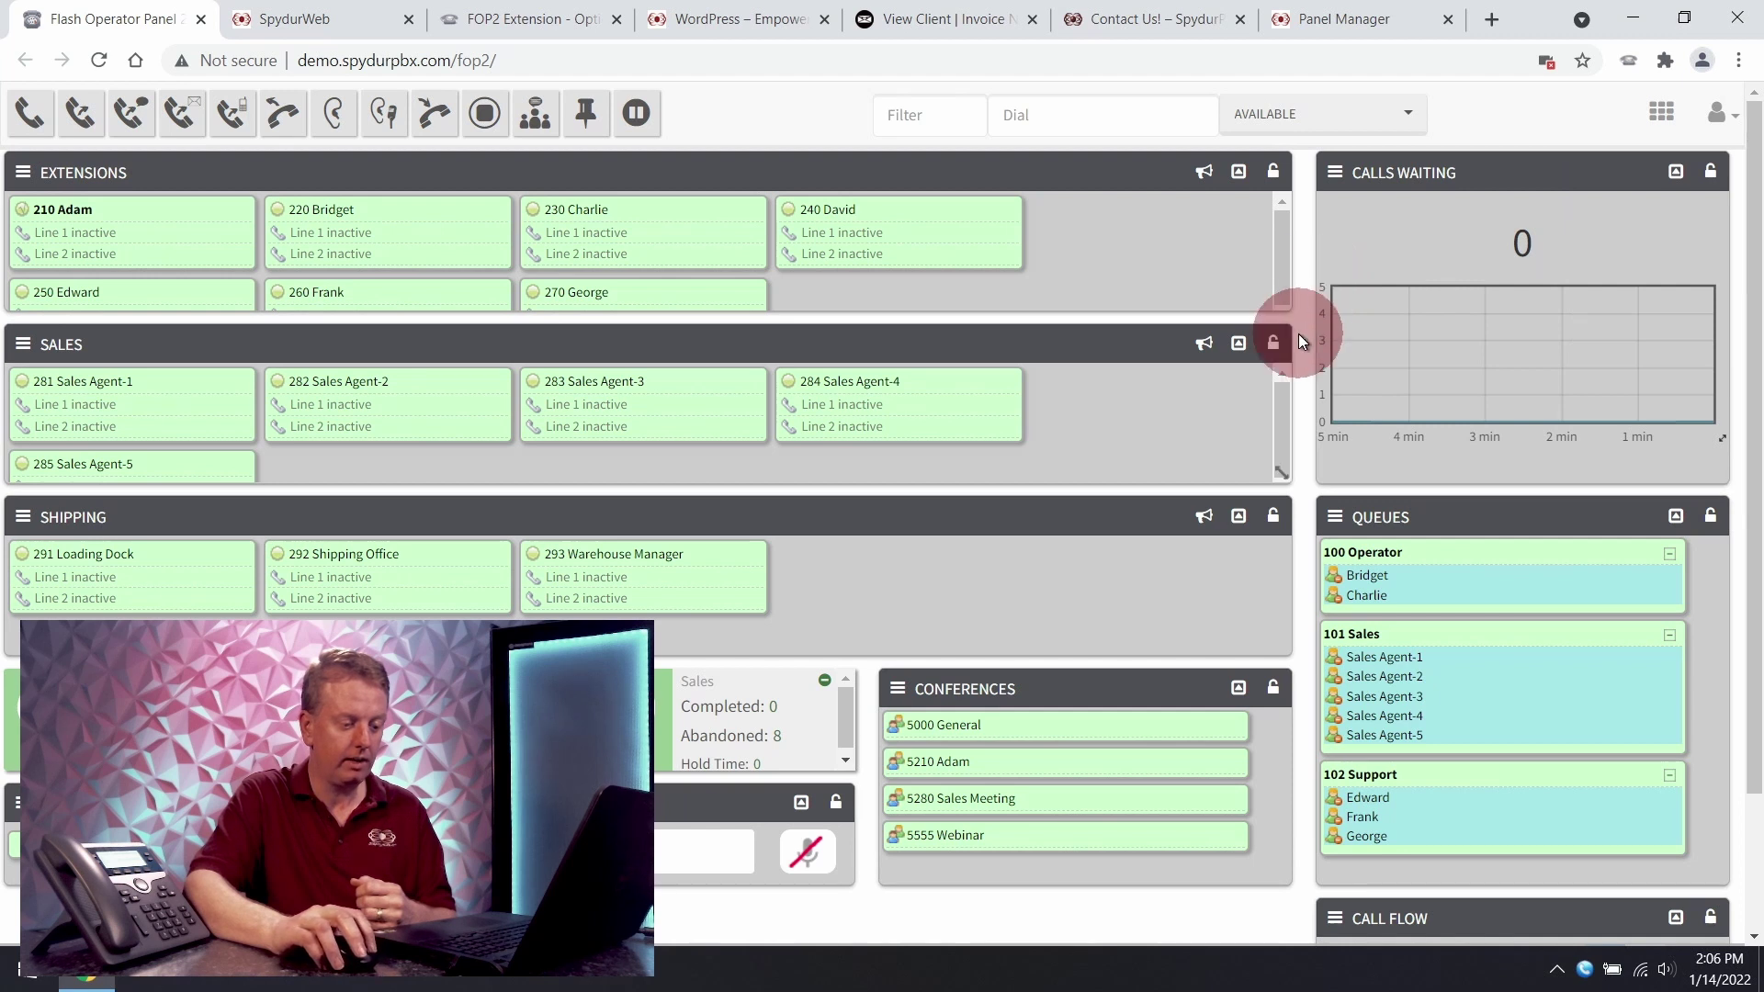
Step: Call queue 101 from MicroSIP, then return to the operator panel
{"action": "left_click", "coordinate": [1584, 969]}
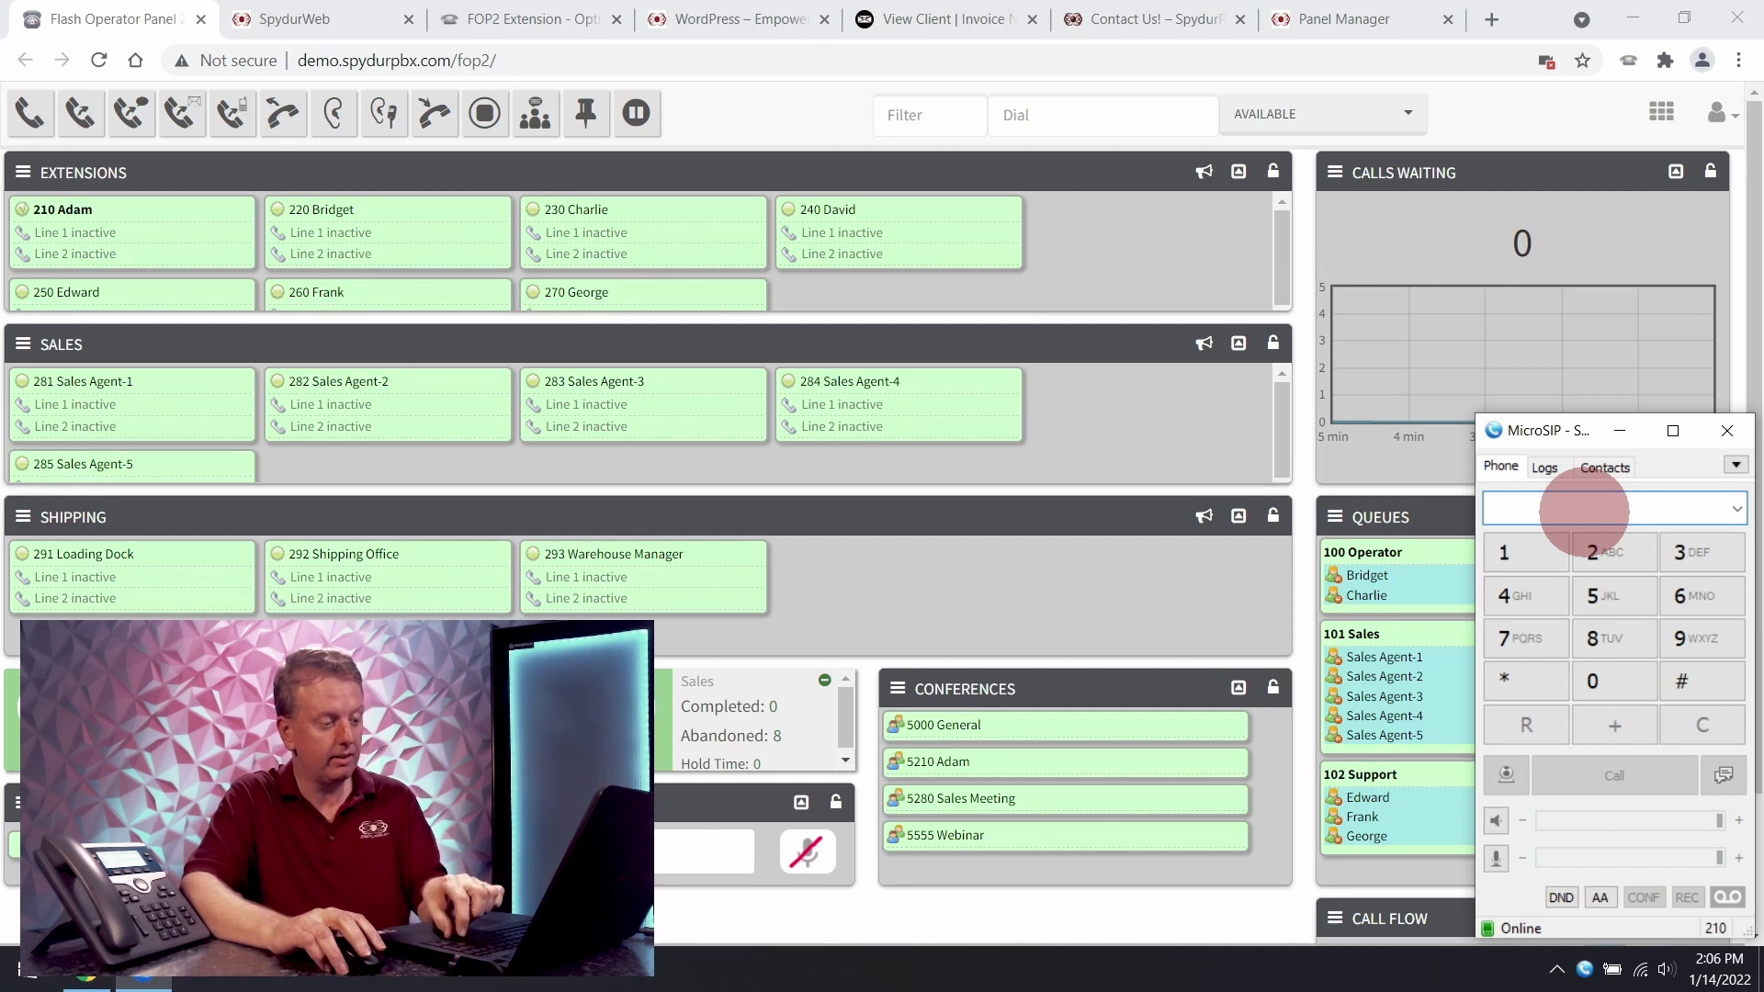
{"action": "type", "text": "101"}
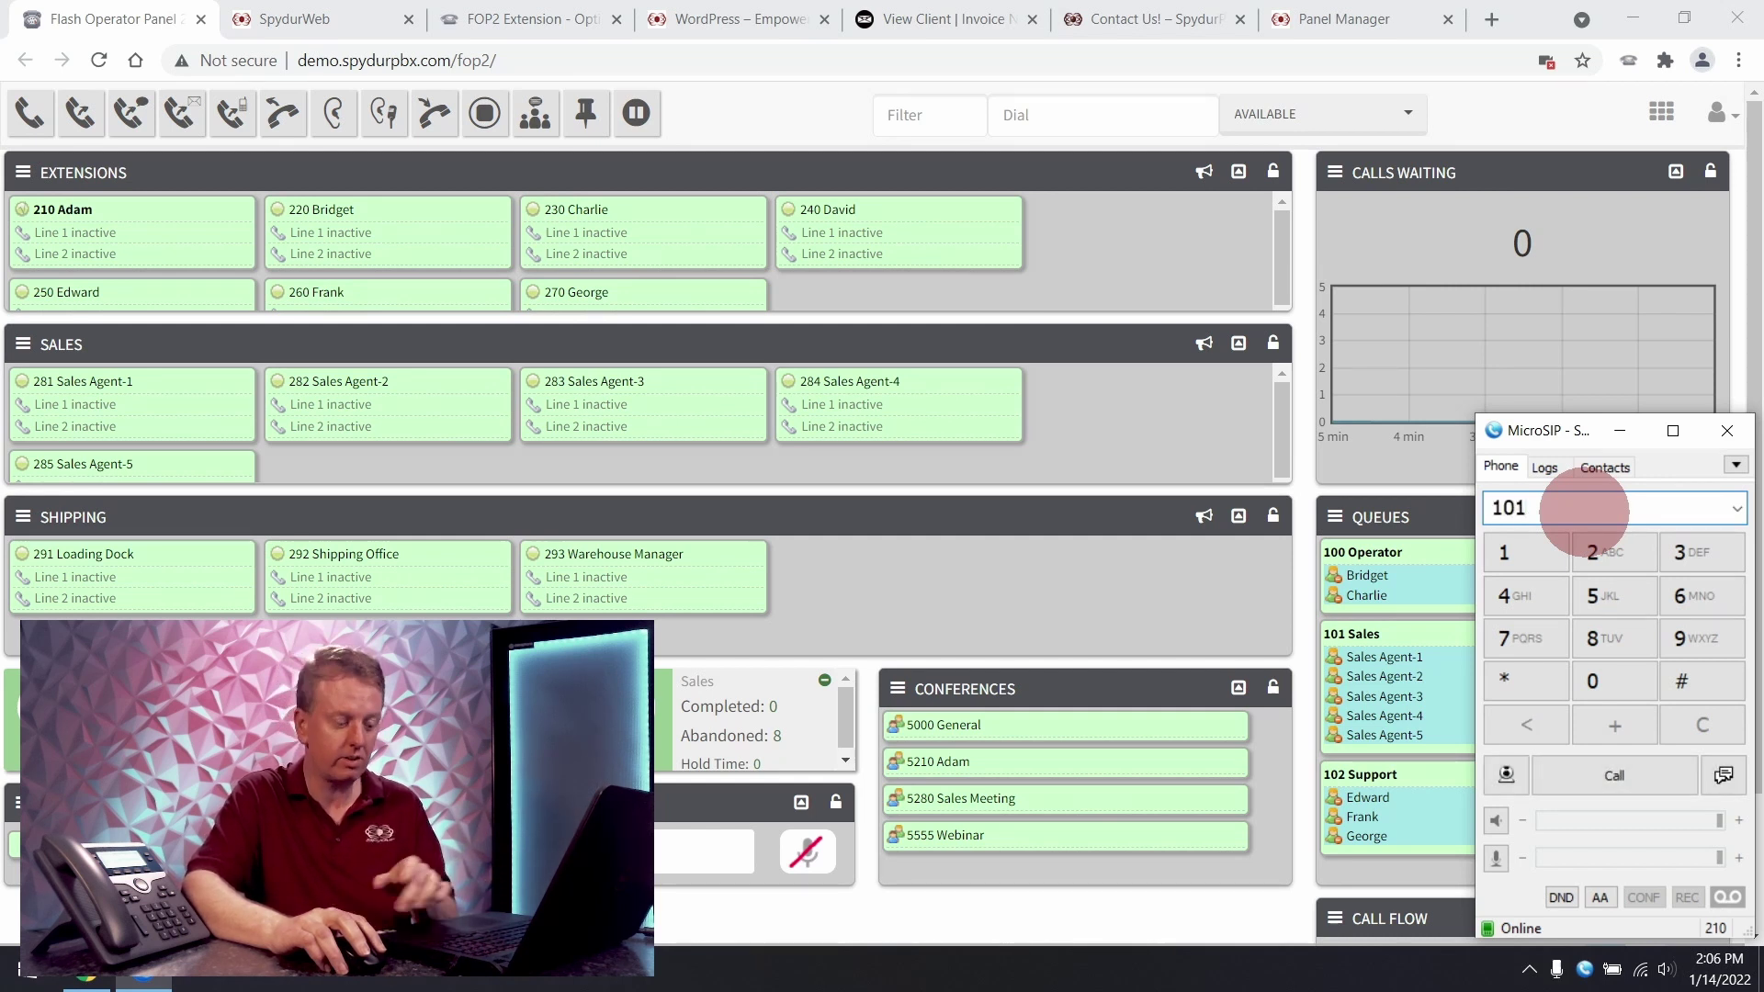
{"action": "key", "text": "Return"}
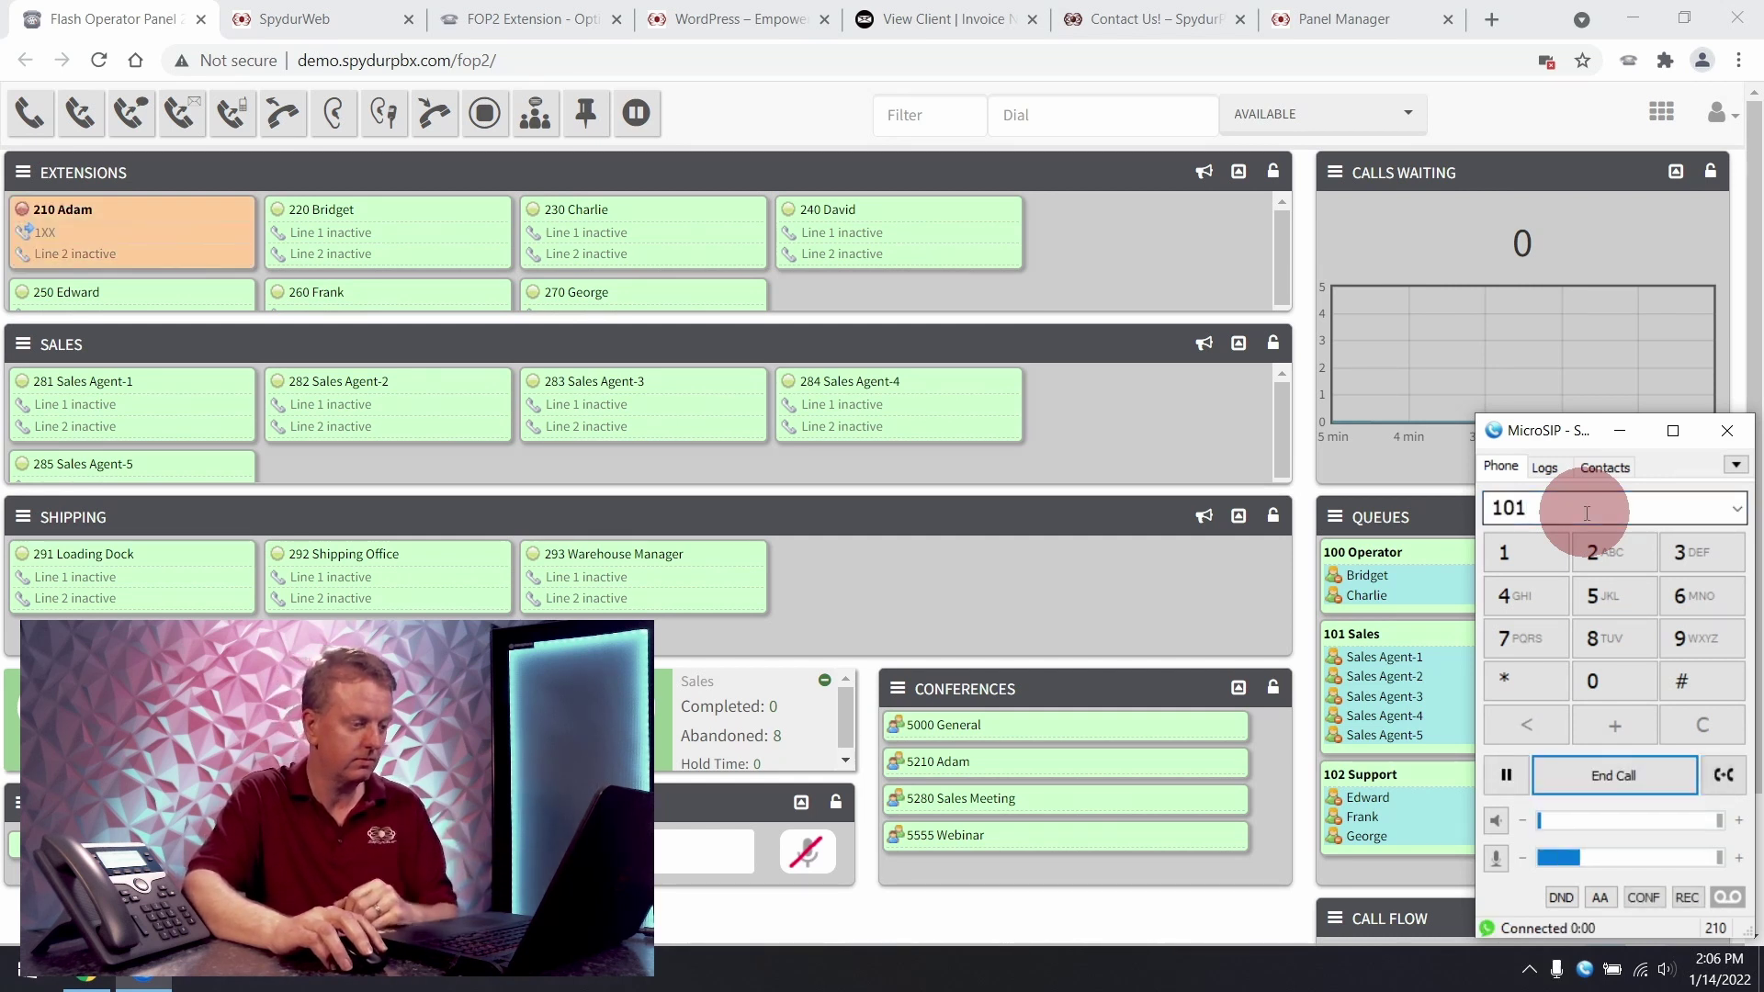
{"action": "left_click", "coordinate": [434, 487]}
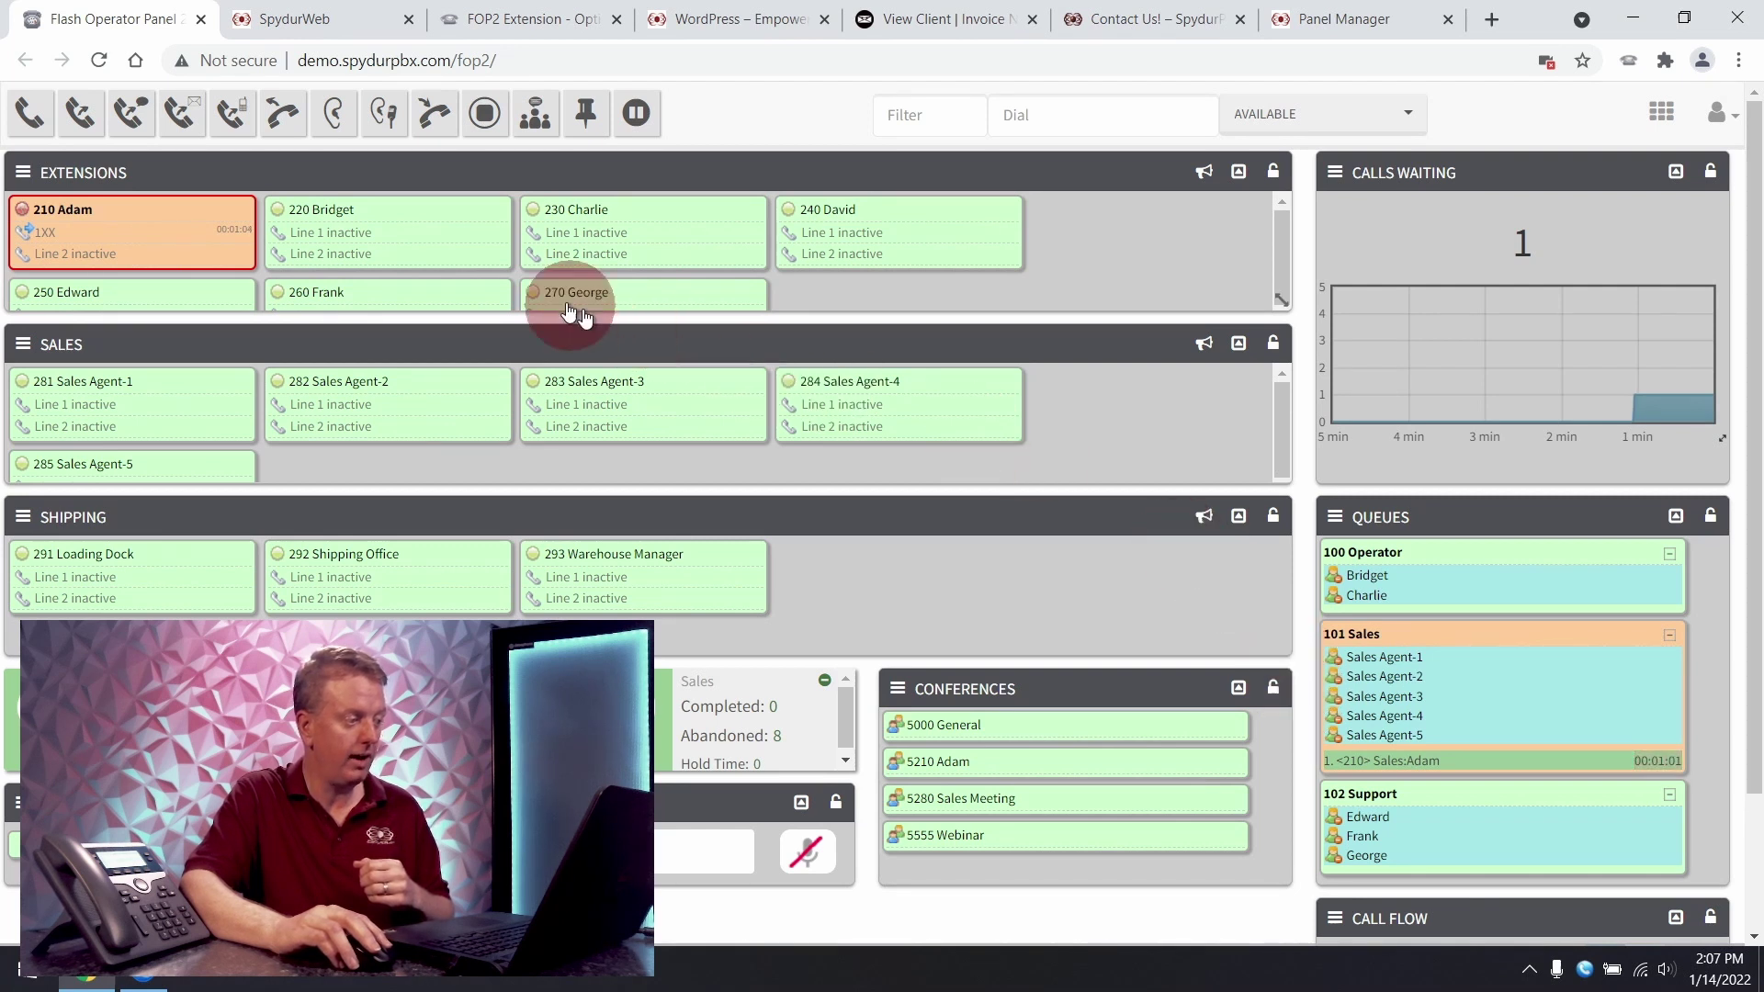
Step: Add Charlie and David to the Sales queue
{"action": "right_click", "coordinate": [529, 210]}
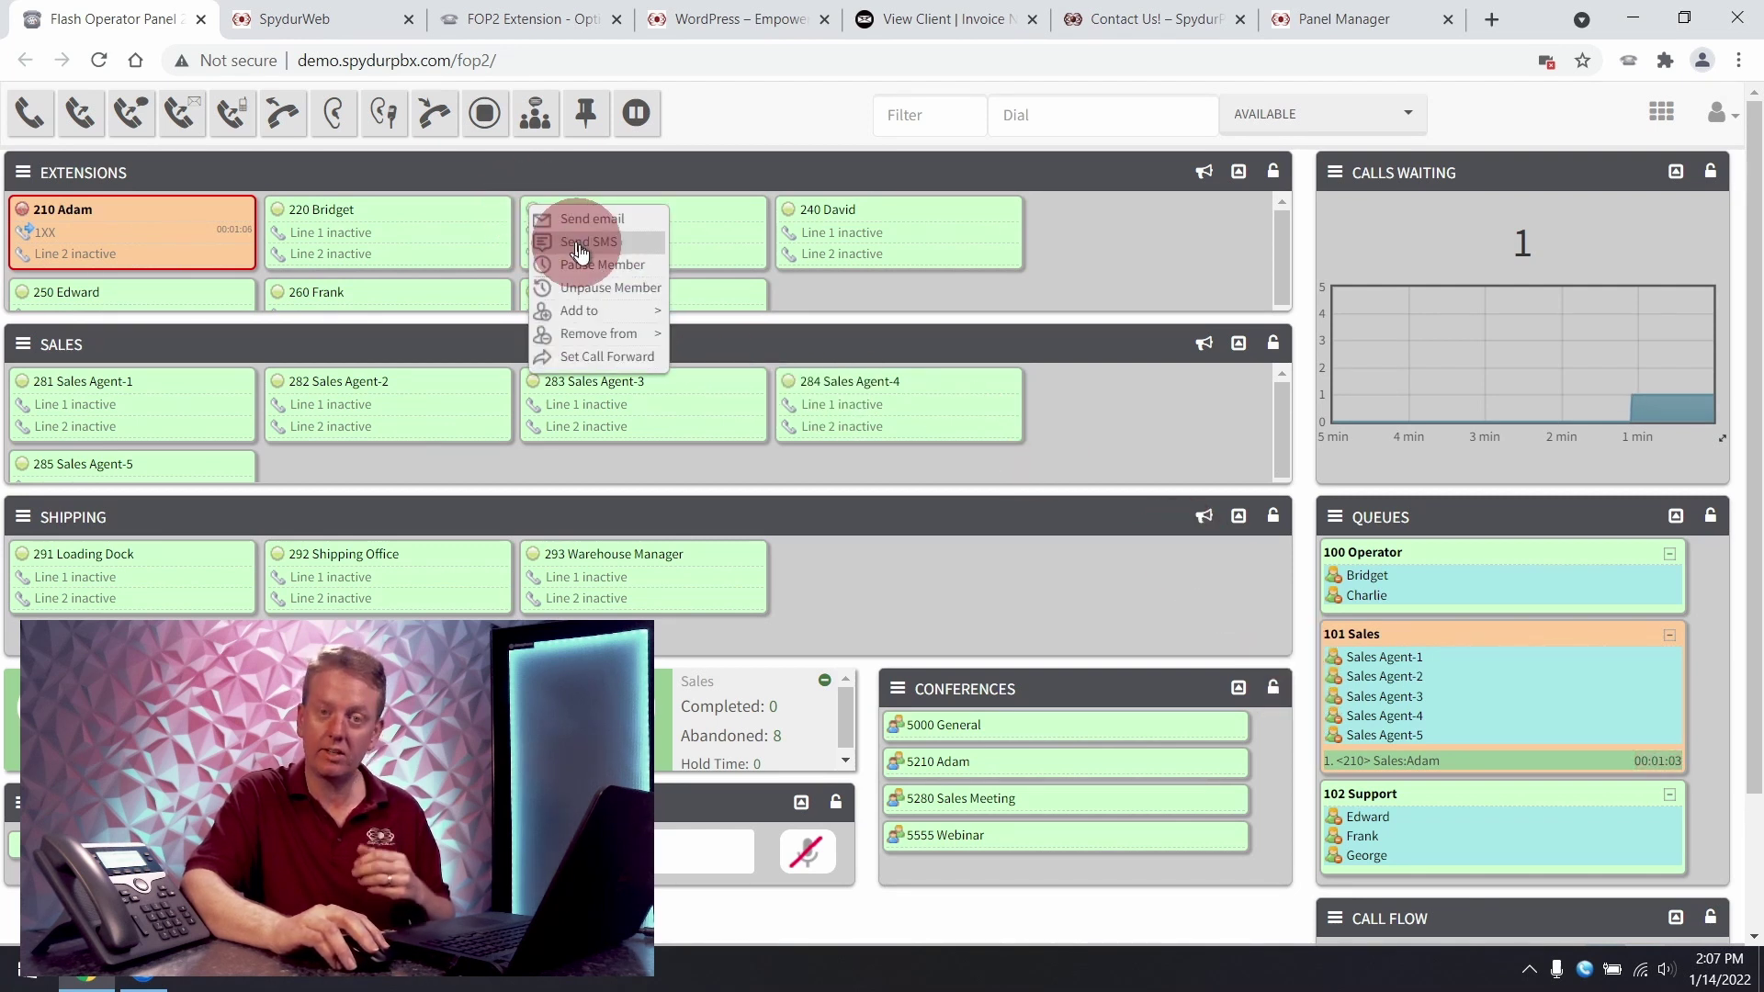
{"action": "mouse_move", "coordinate": [624, 310]}
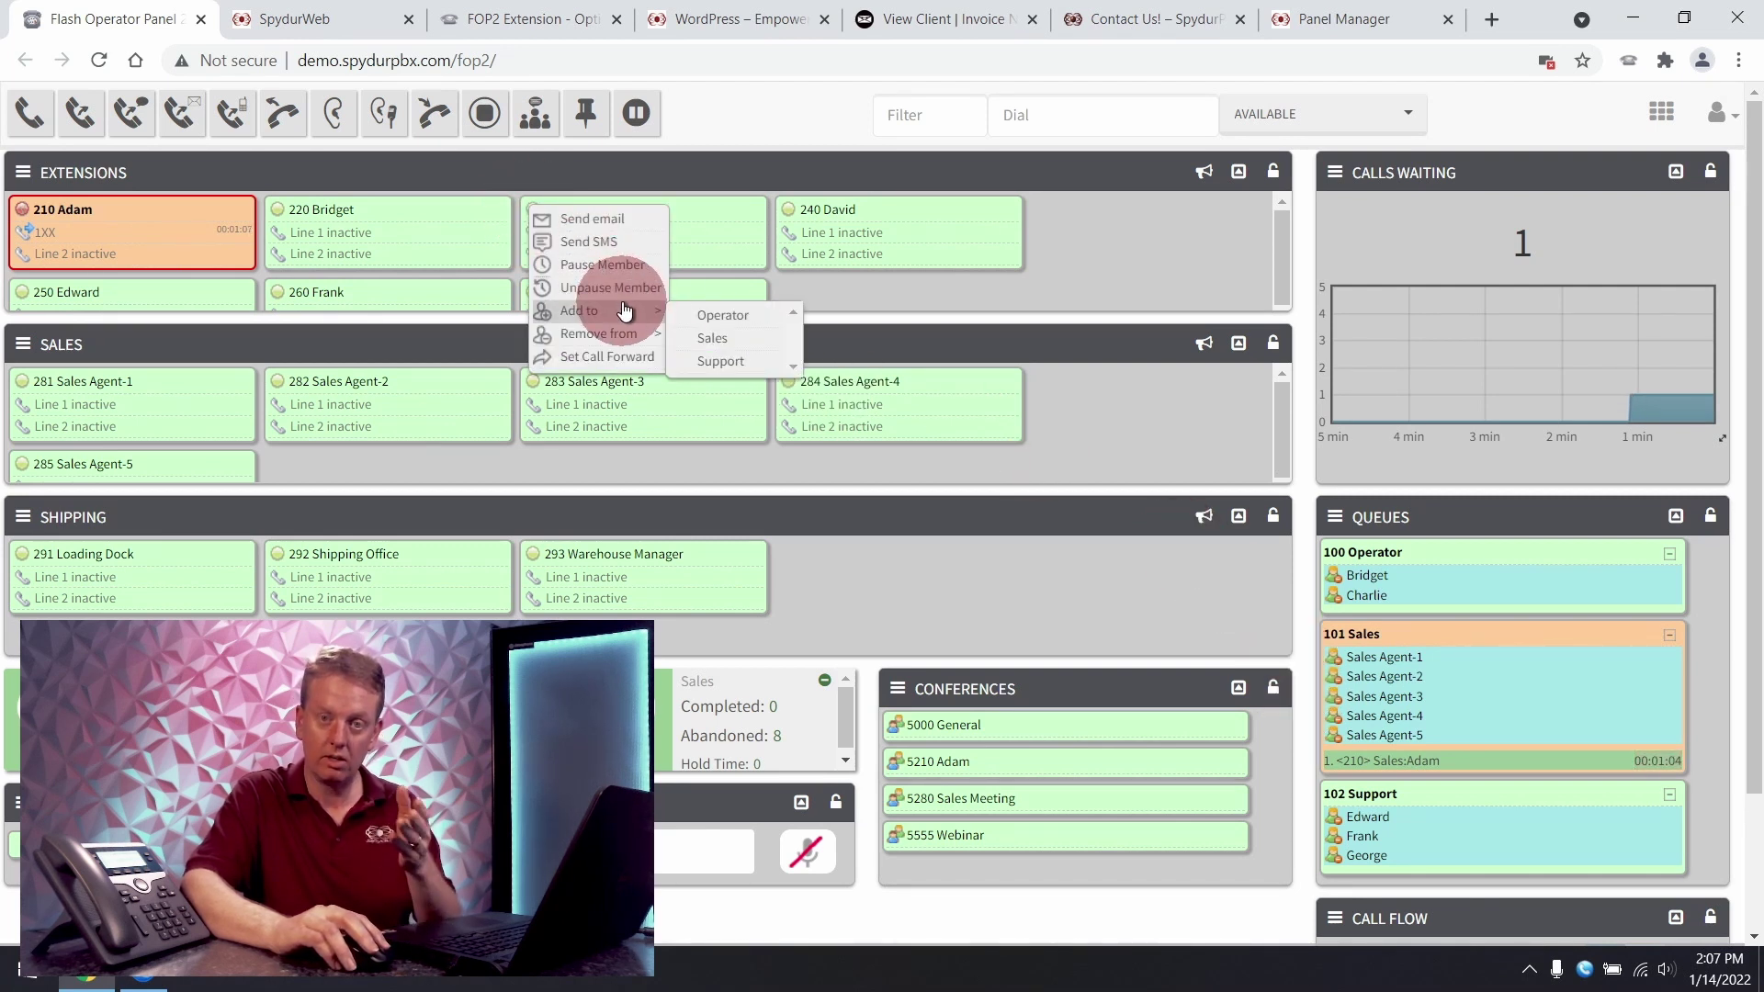
{"action": "left_click", "coordinate": [736, 339]}
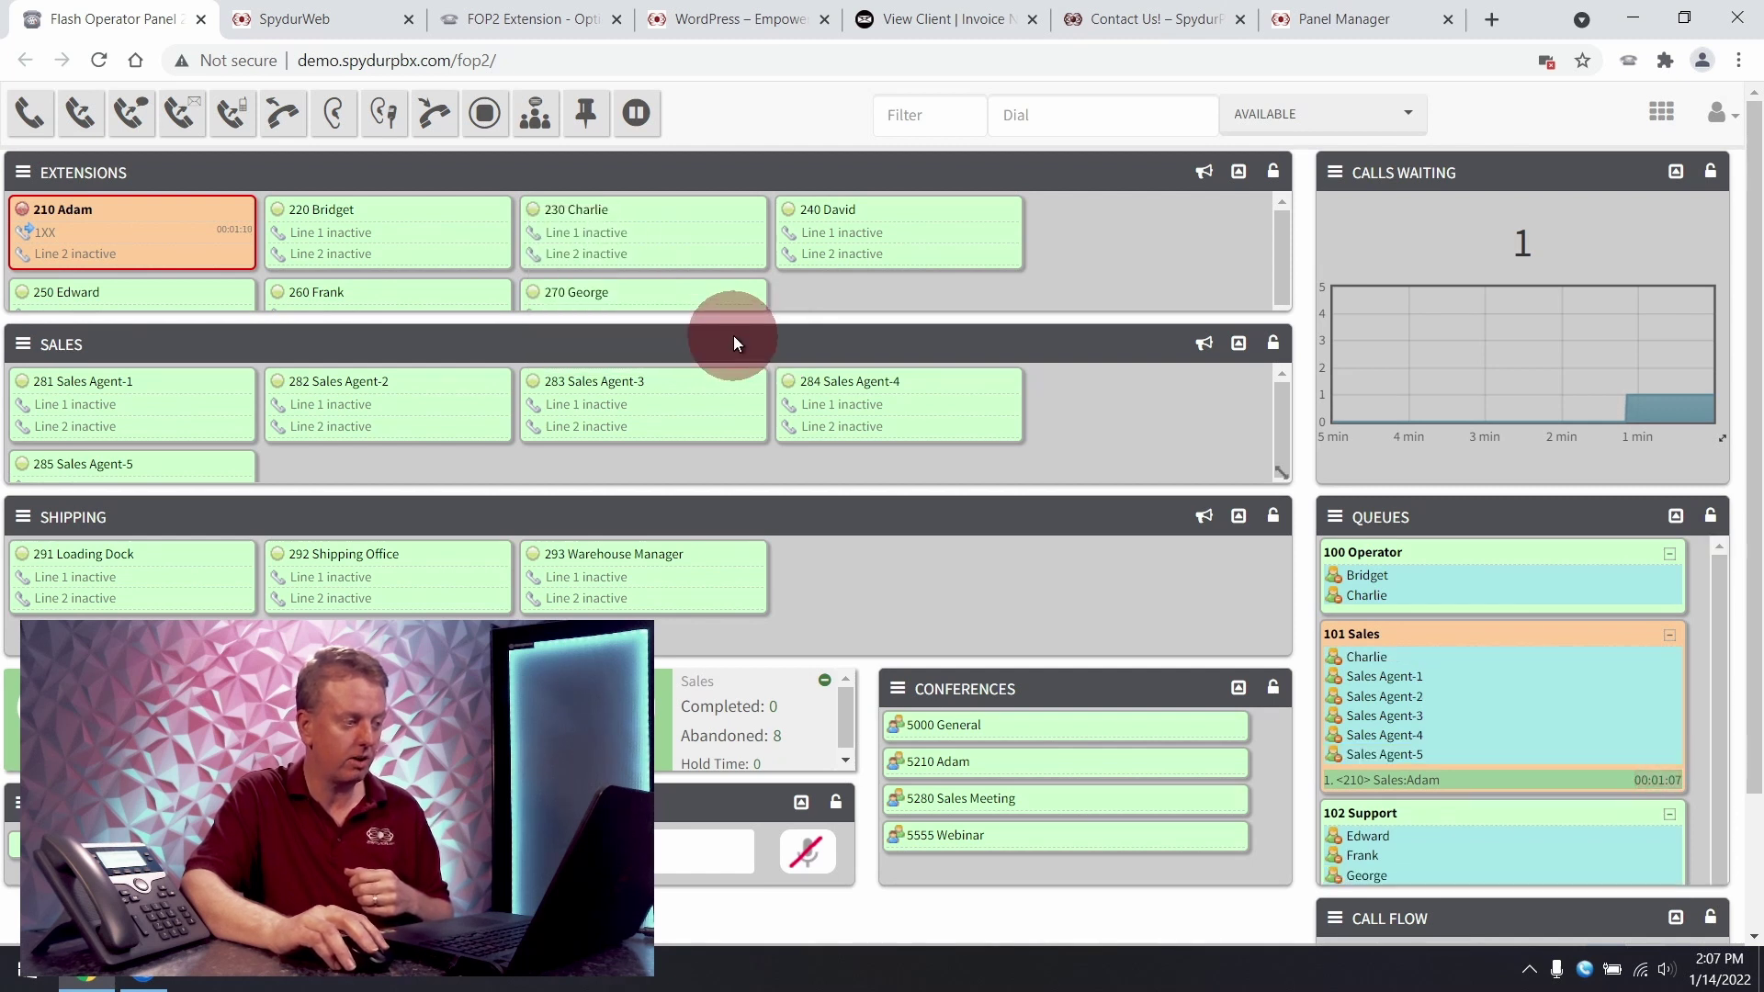
{"action": "right_click", "coordinate": [797, 222]}
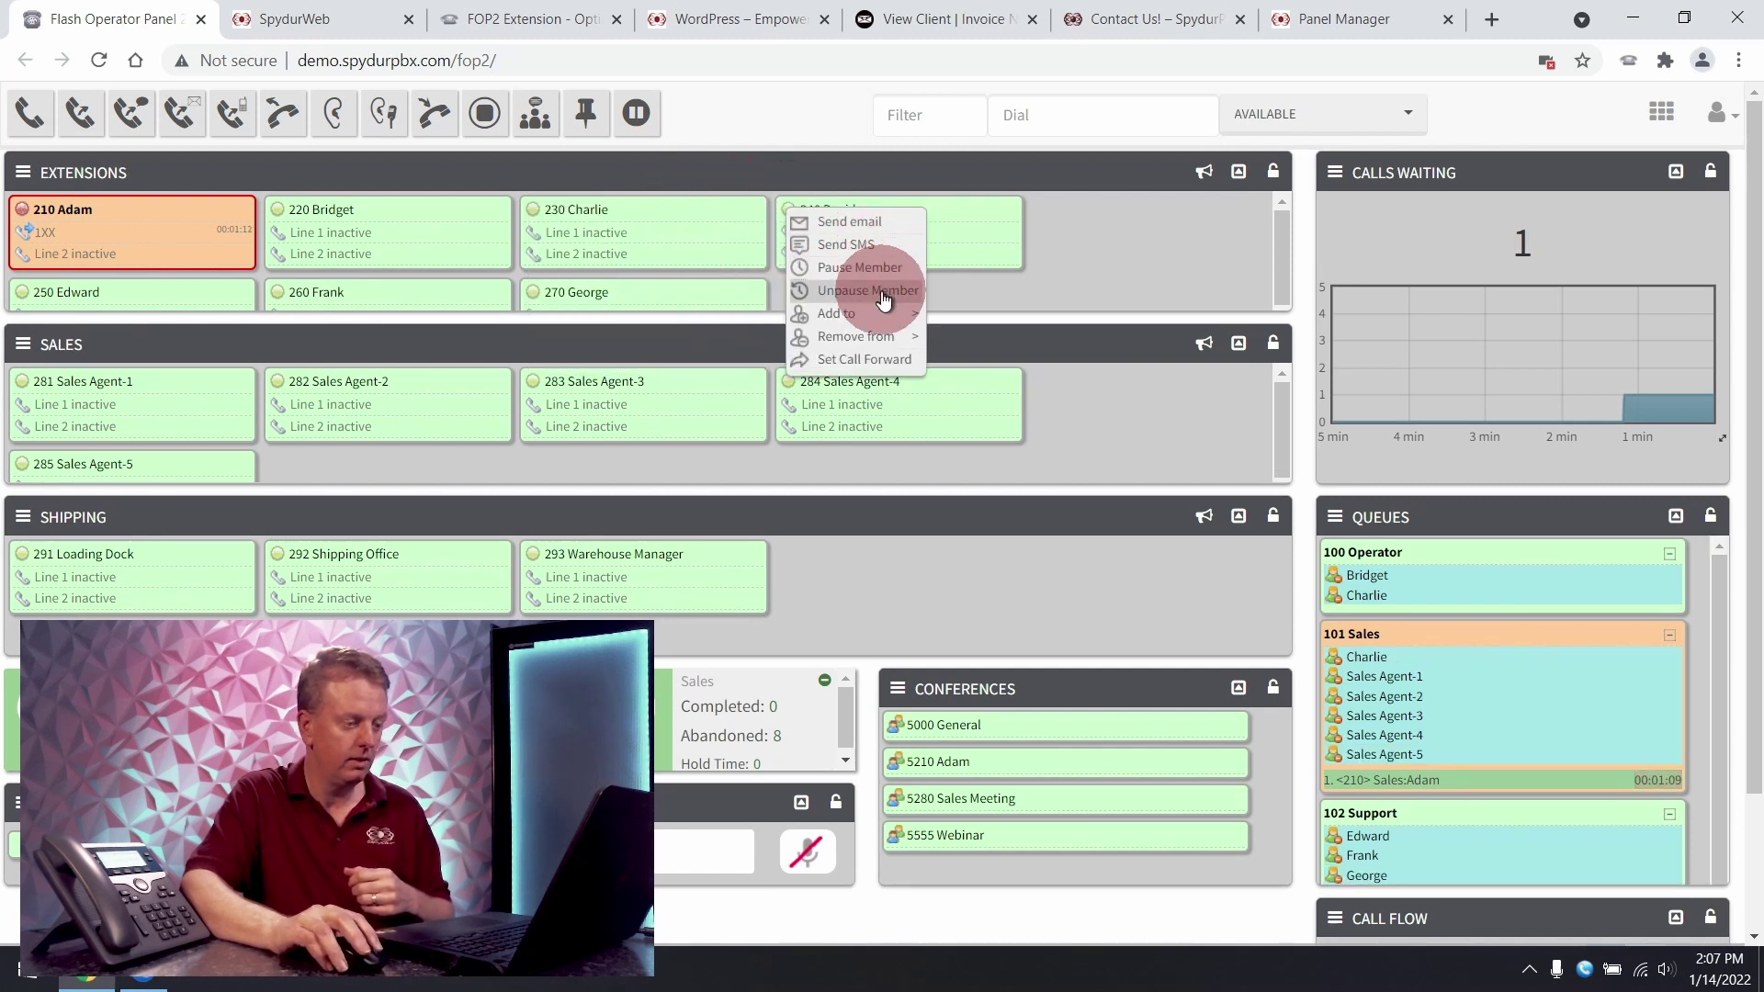
{"action": "mouse_move", "coordinate": [886, 314]}
{"action": "left_click", "coordinate": [983, 342]}
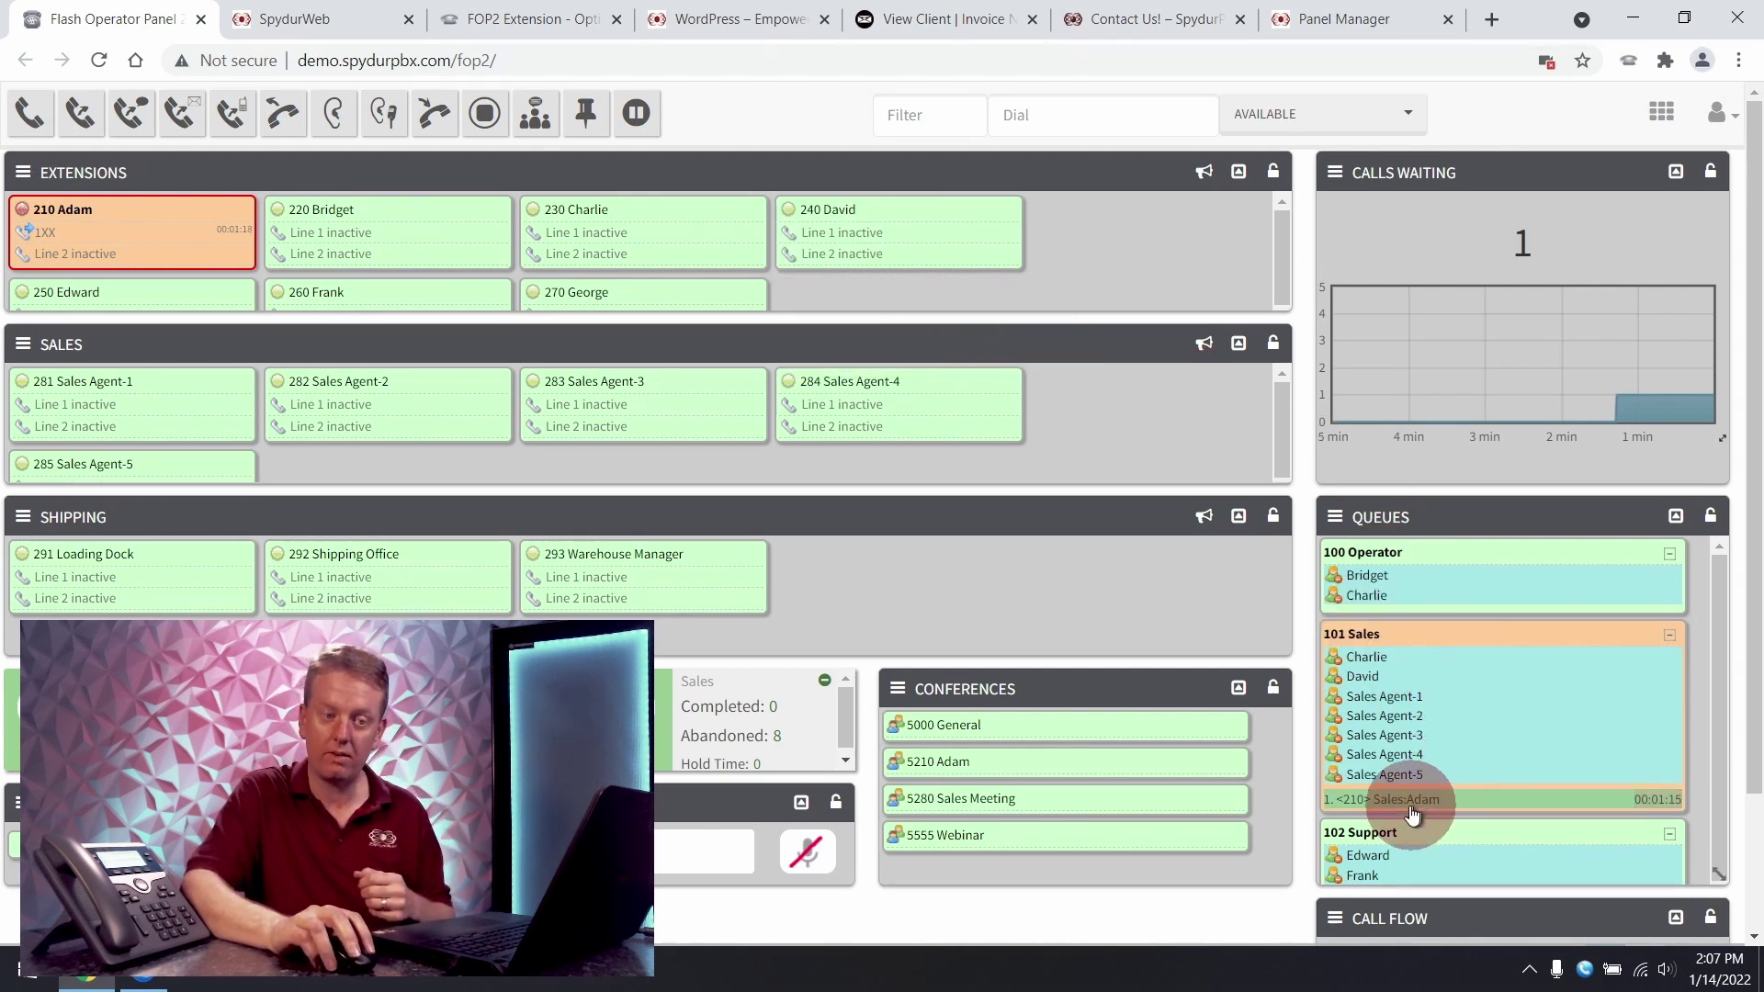
Step: Pause Sales Agent-4 in the 101 Sales queue, then unpause it
{"action": "right_click", "coordinate": [1336, 758]}
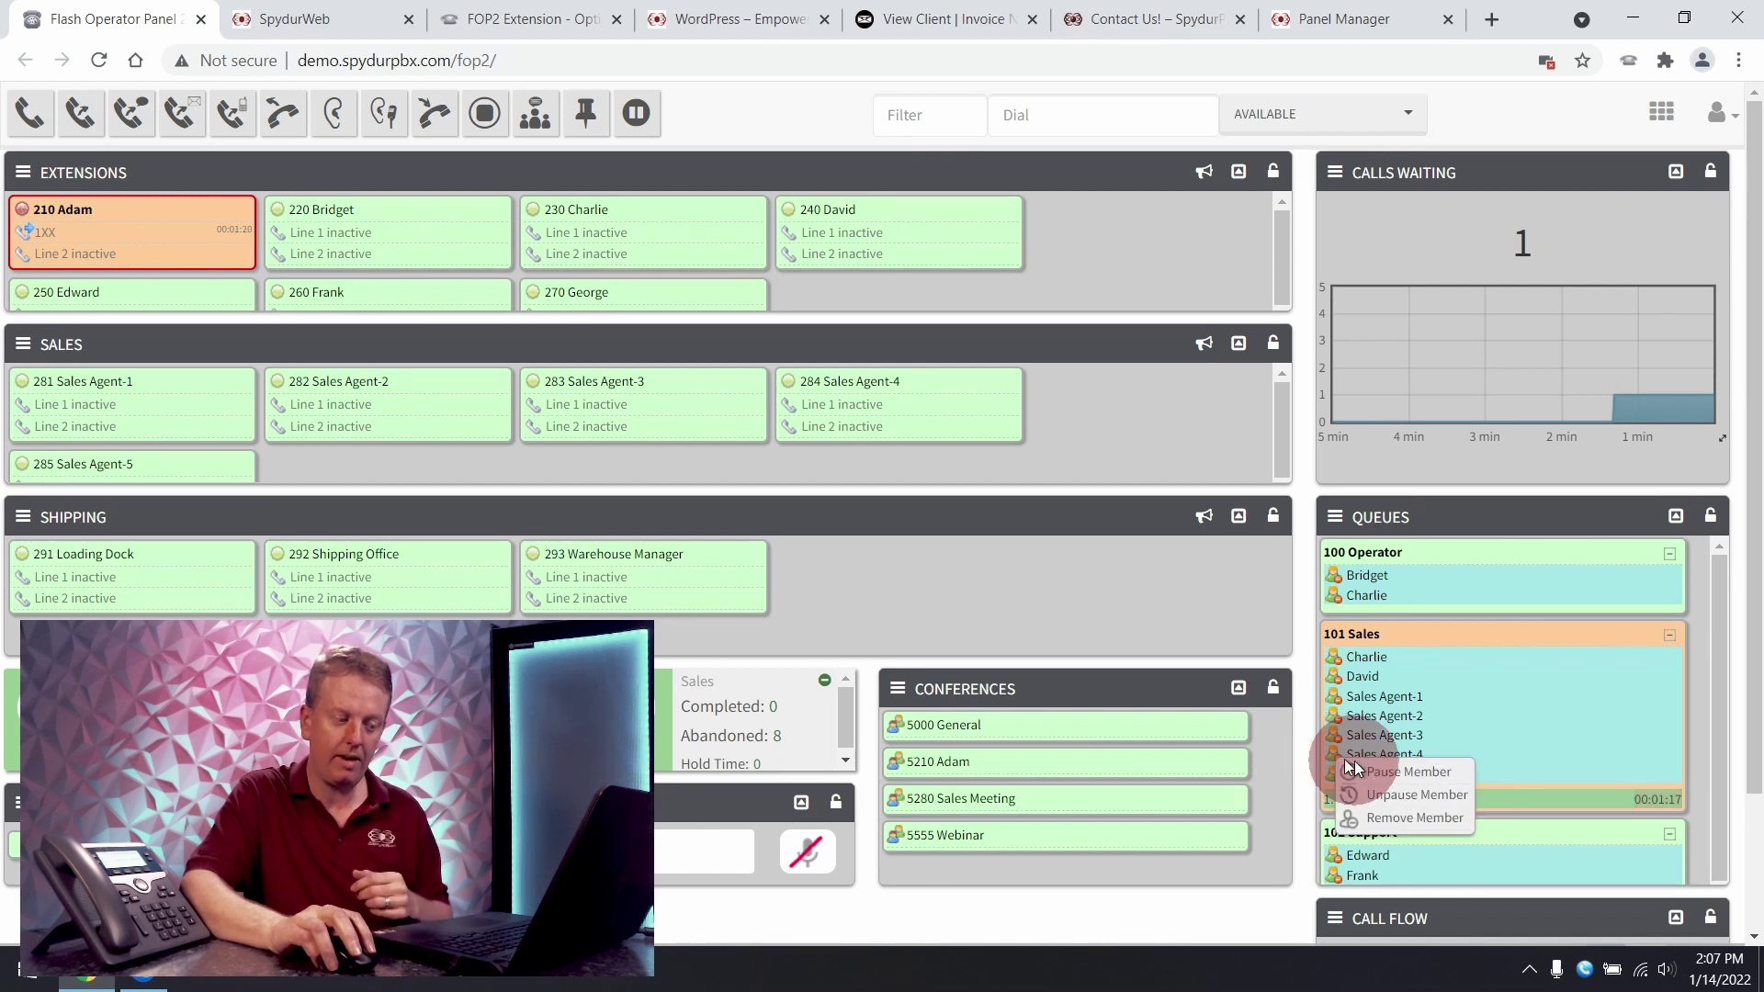
{"action": "left_click", "coordinate": [1376, 775]}
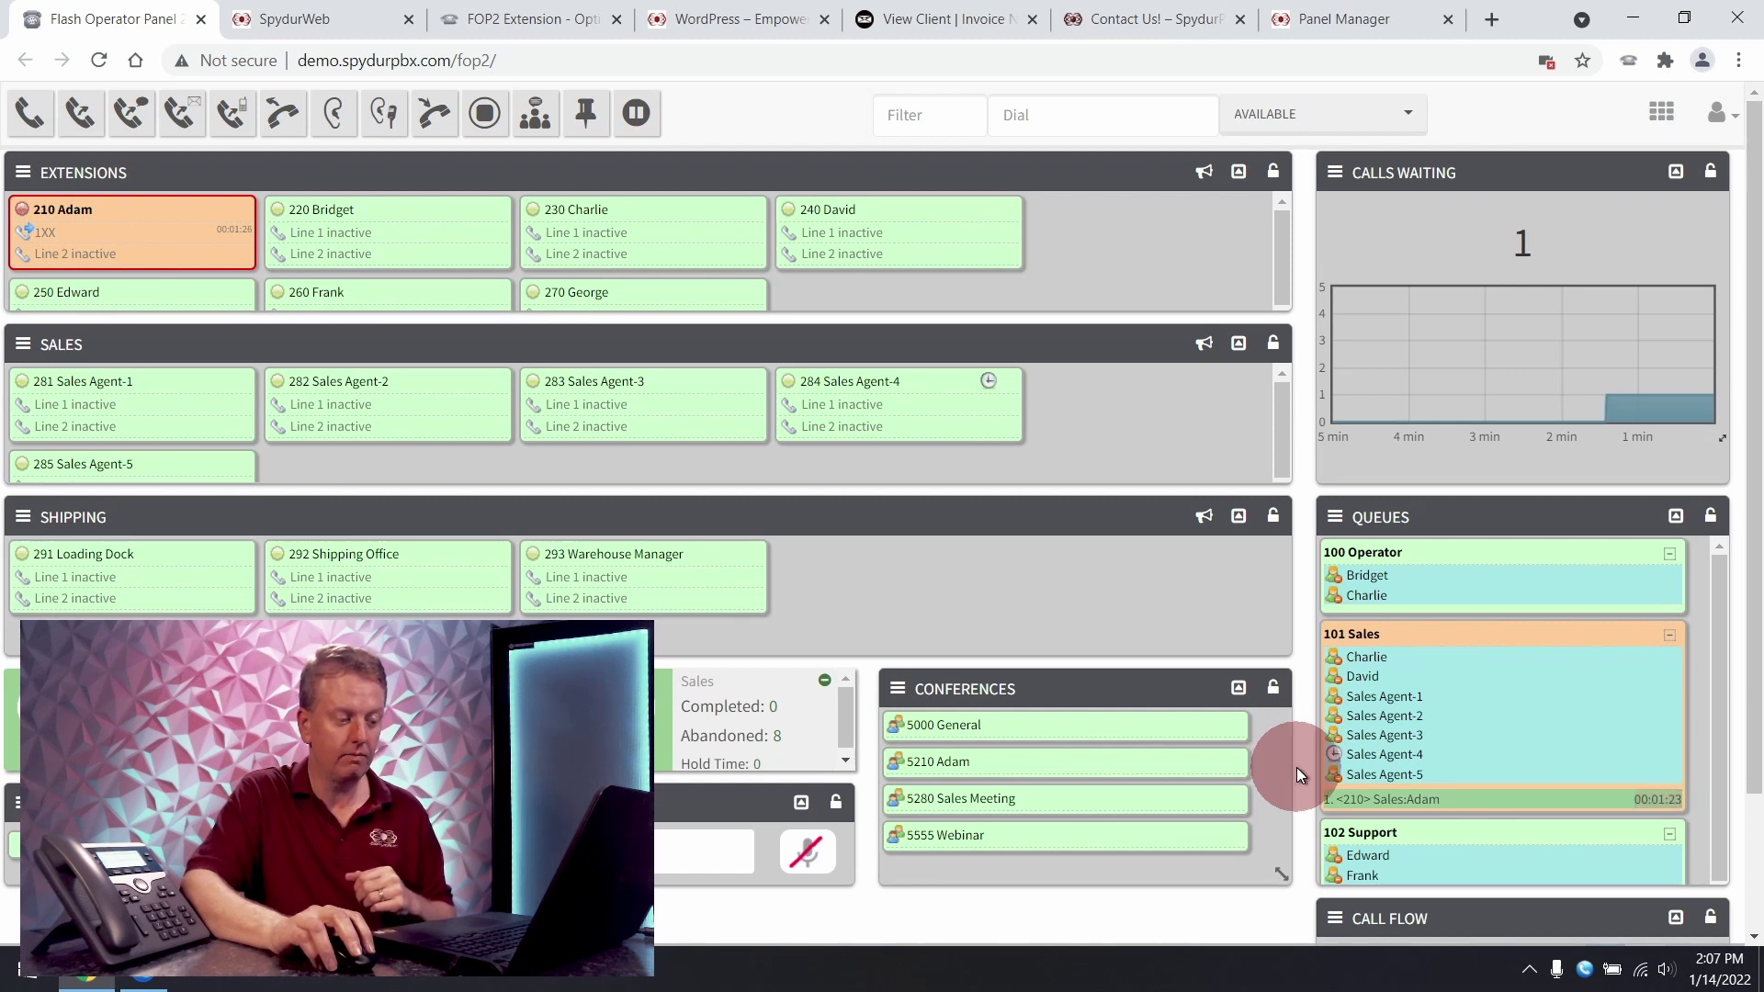
{"action": "left_click", "coordinate": [1340, 755]}
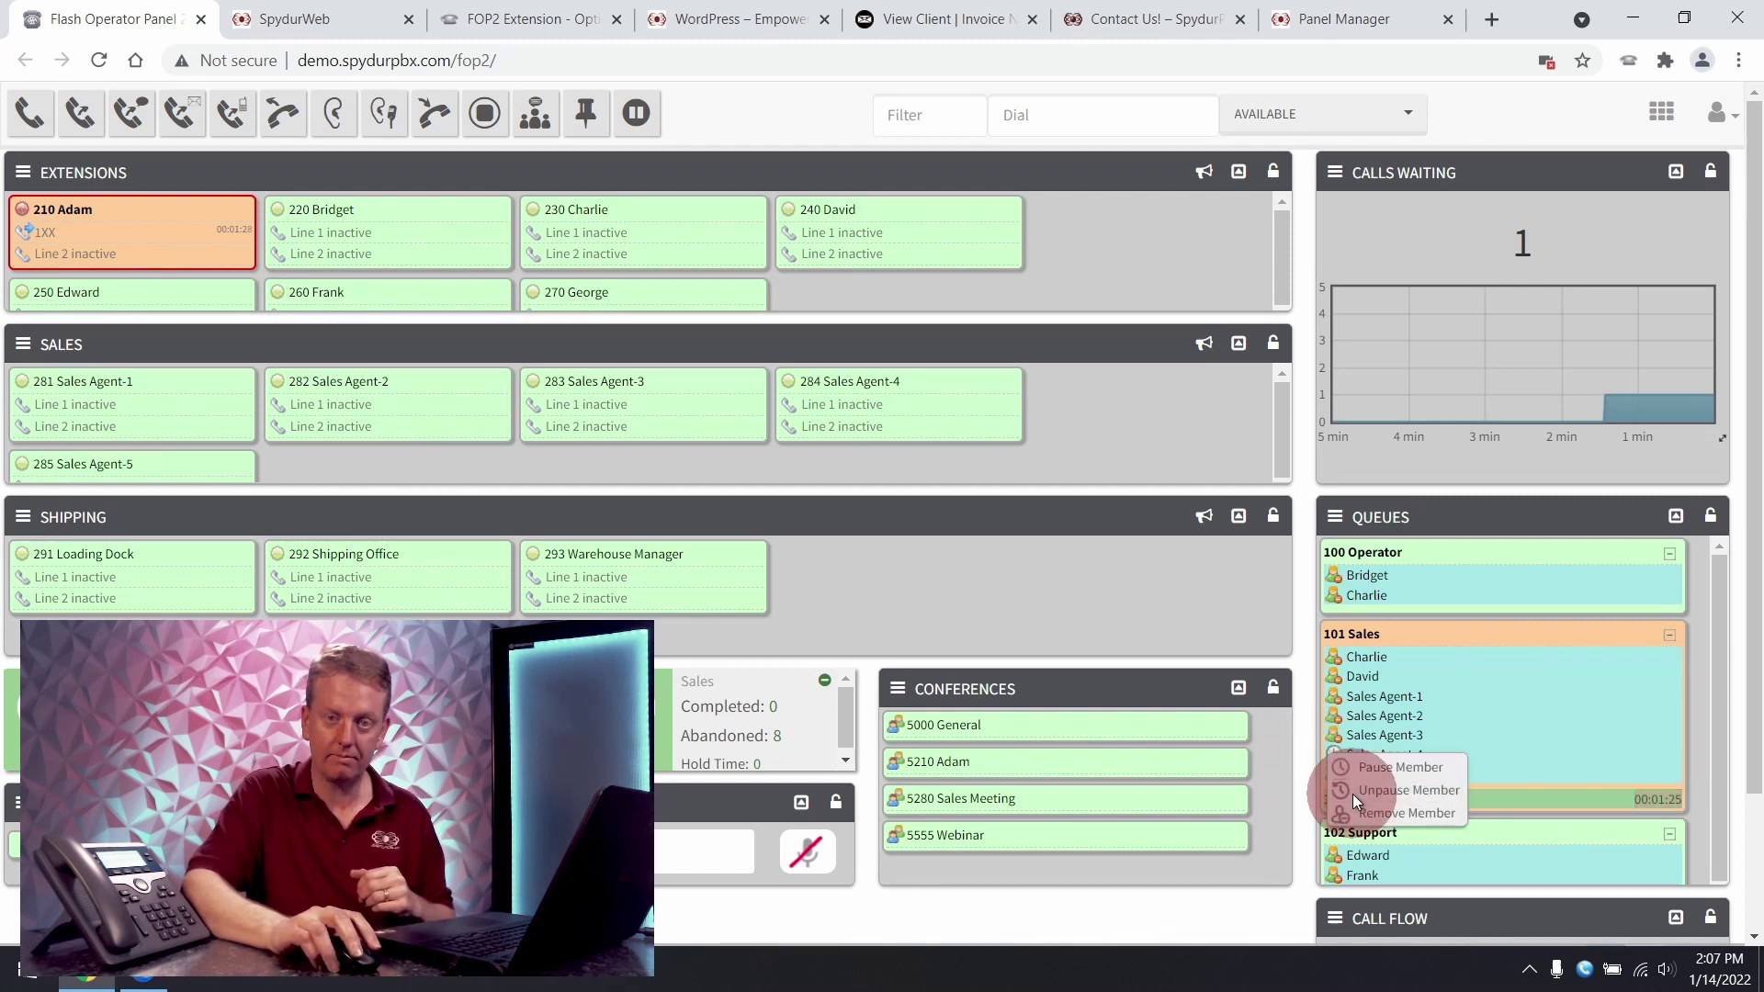
{"action": "left_click", "coordinate": [1352, 792]}
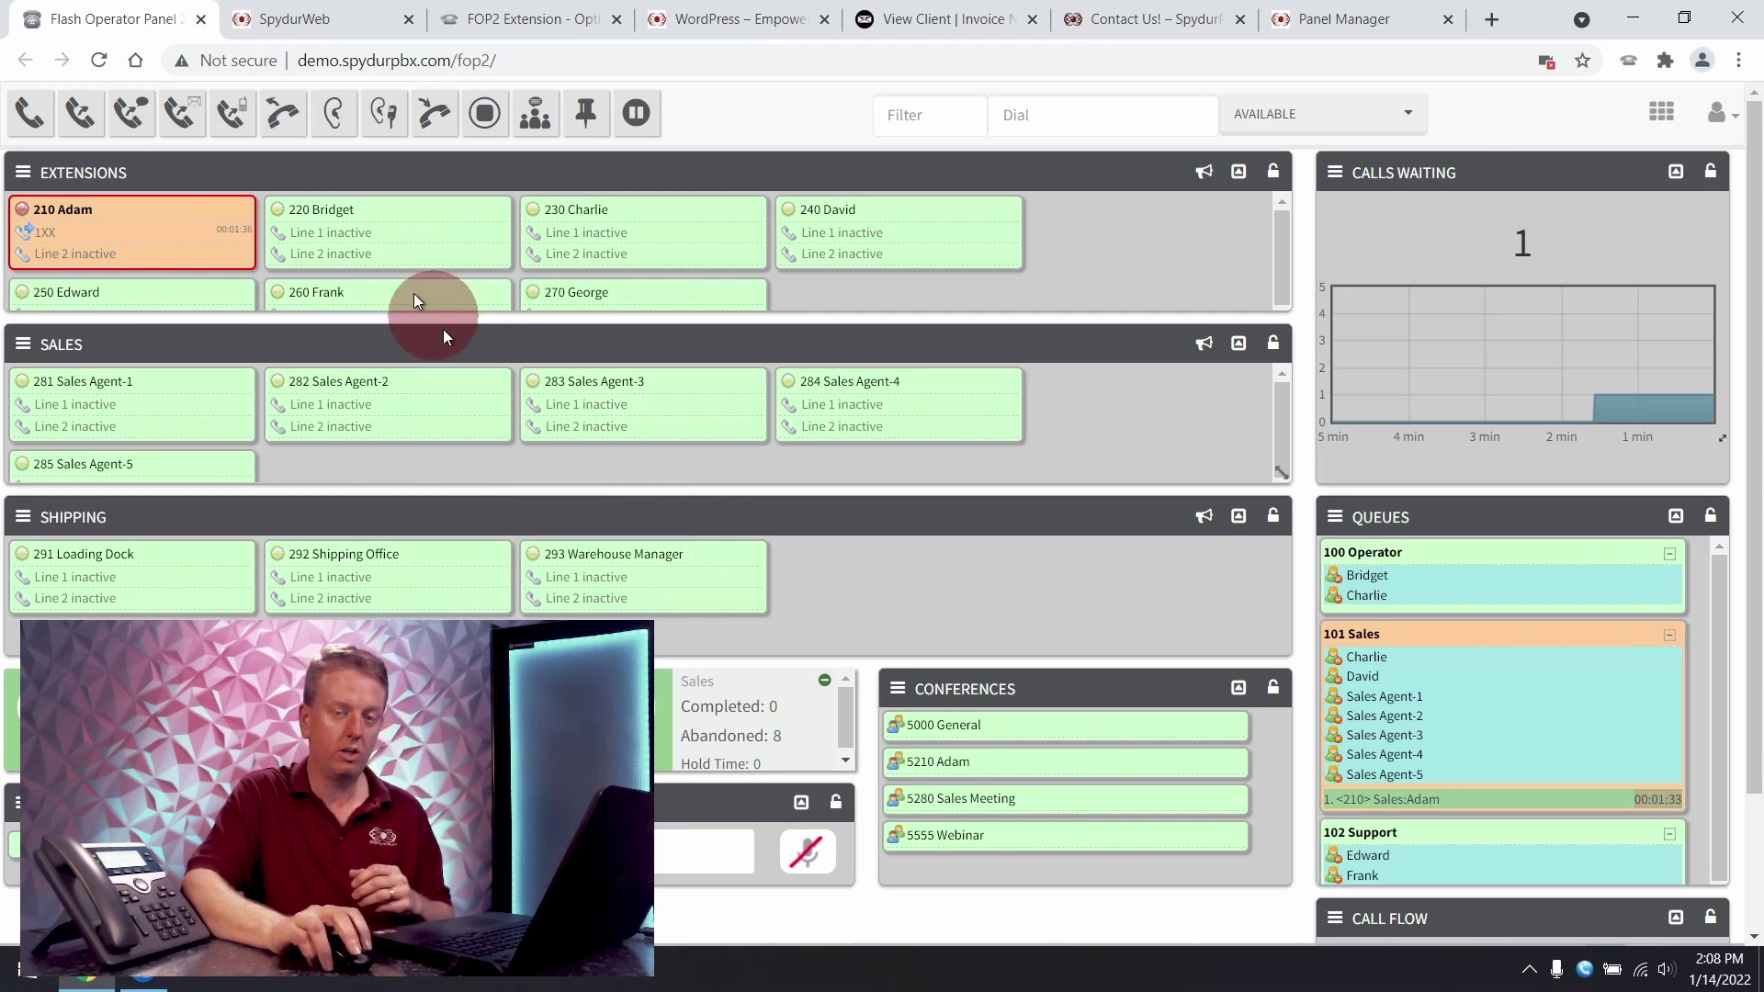
Step: On the SpydurWeb control panel, open the FOP2 browser extension popup and dismiss its extension list
{"action": "left_click", "coordinate": [285, 21]}
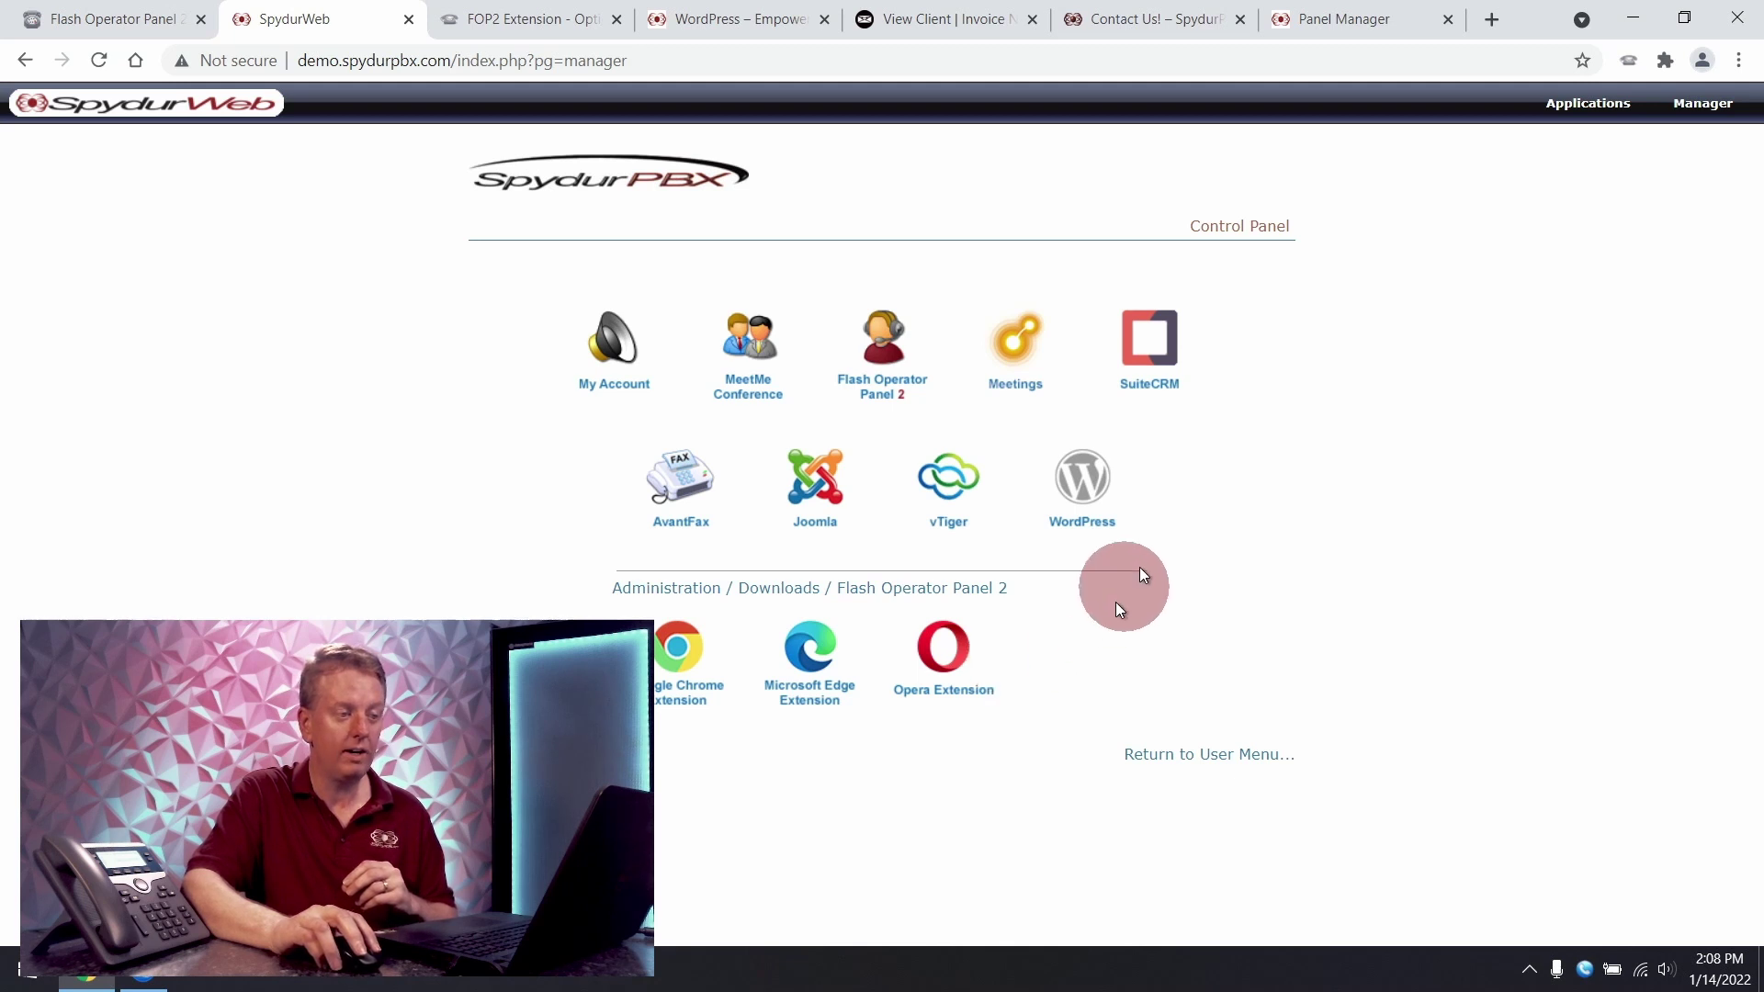
{"action": "left_click", "coordinate": [1630, 60]}
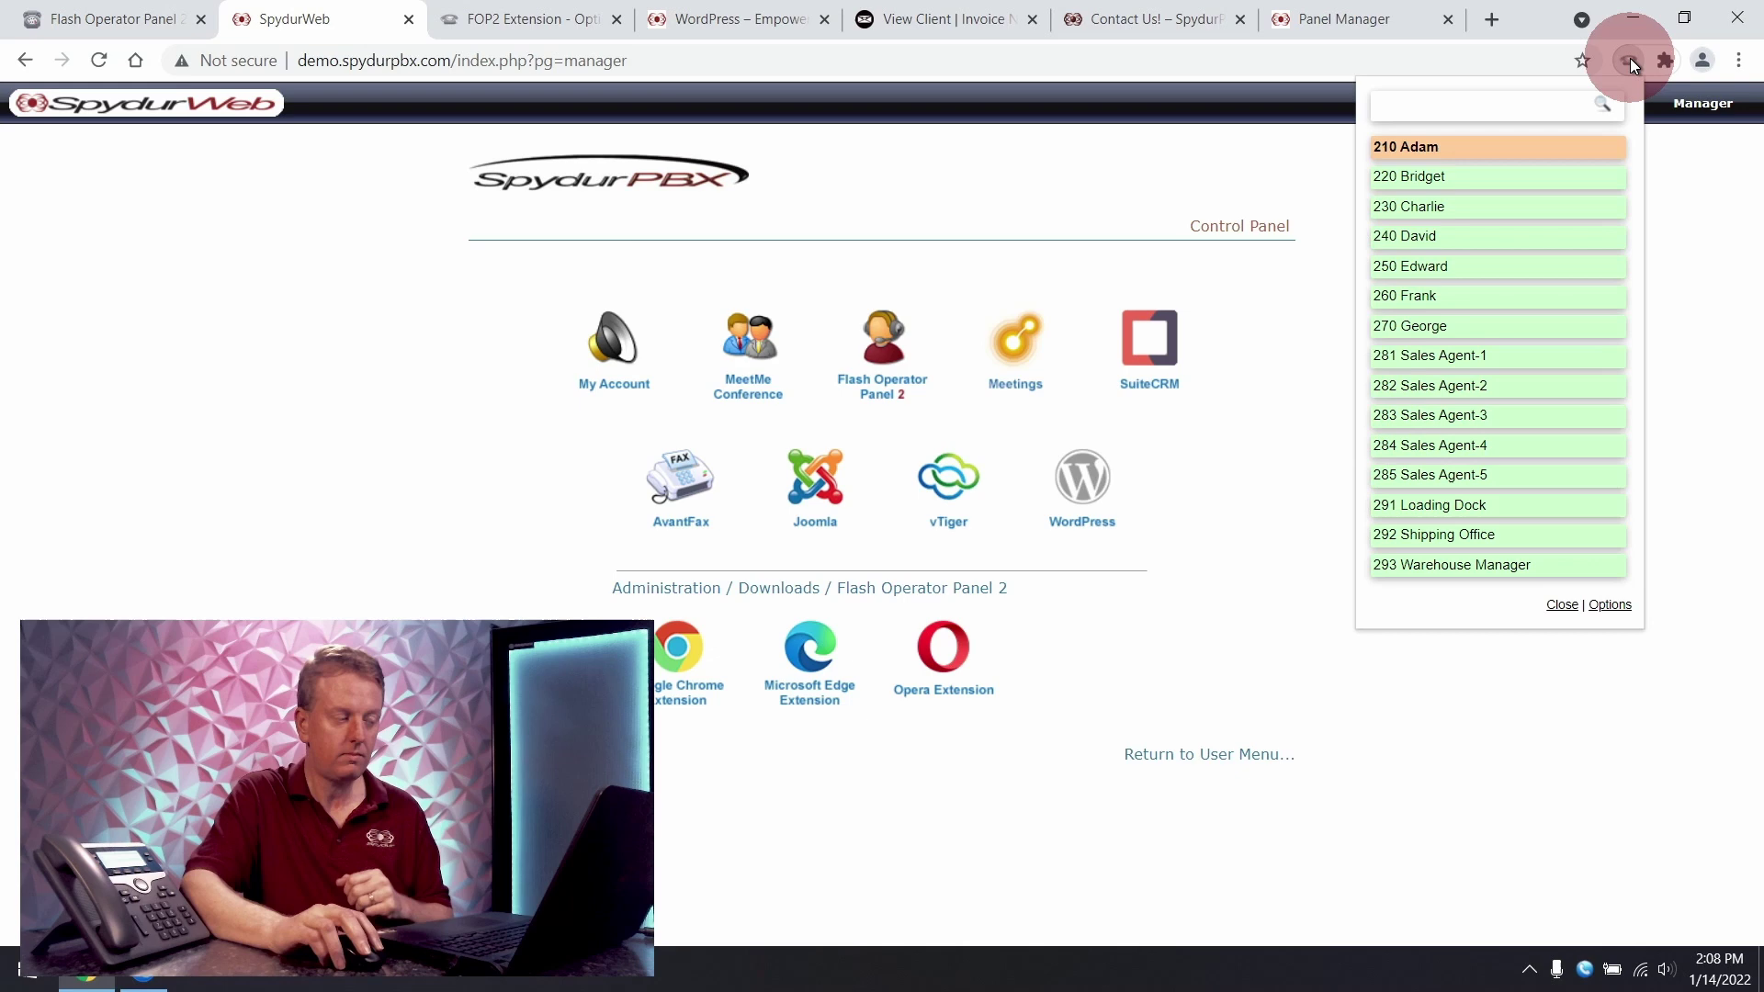
{"action": "left_click", "coordinate": [301, 226]}
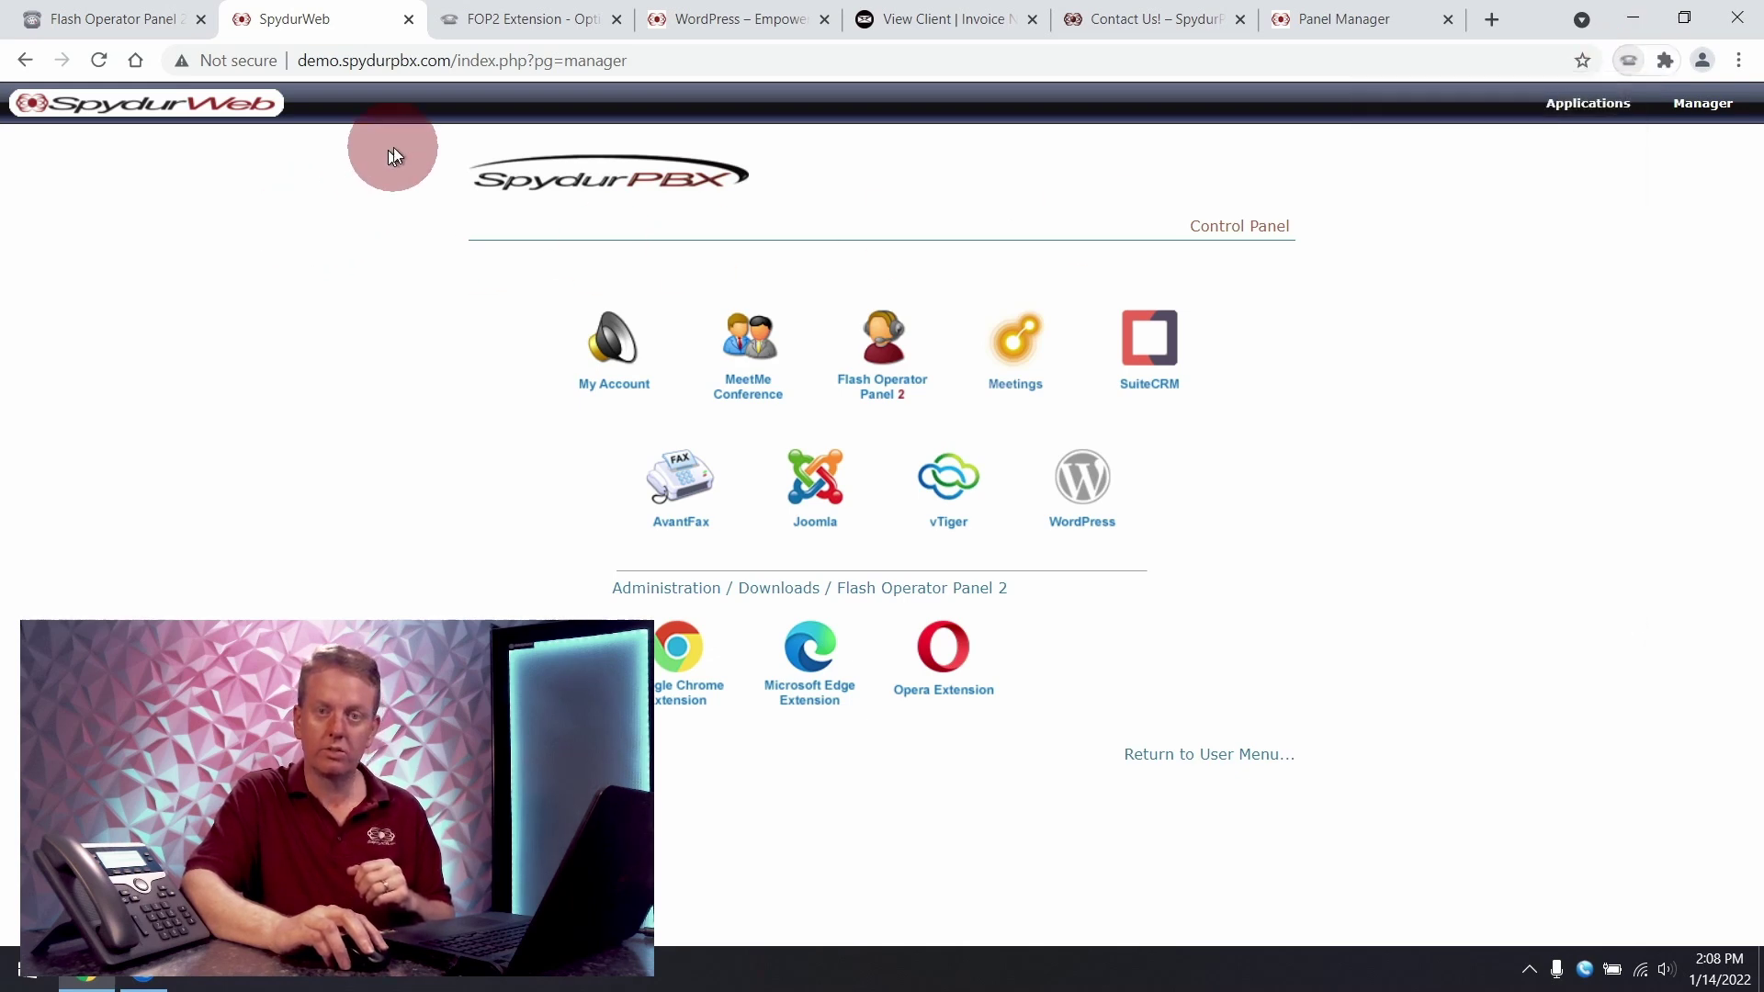
Step: Show the FOP2 extension's Popup Settings: call popups off, duration 0, demo popup link
{"action": "left_click", "coordinate": [496, 30]}
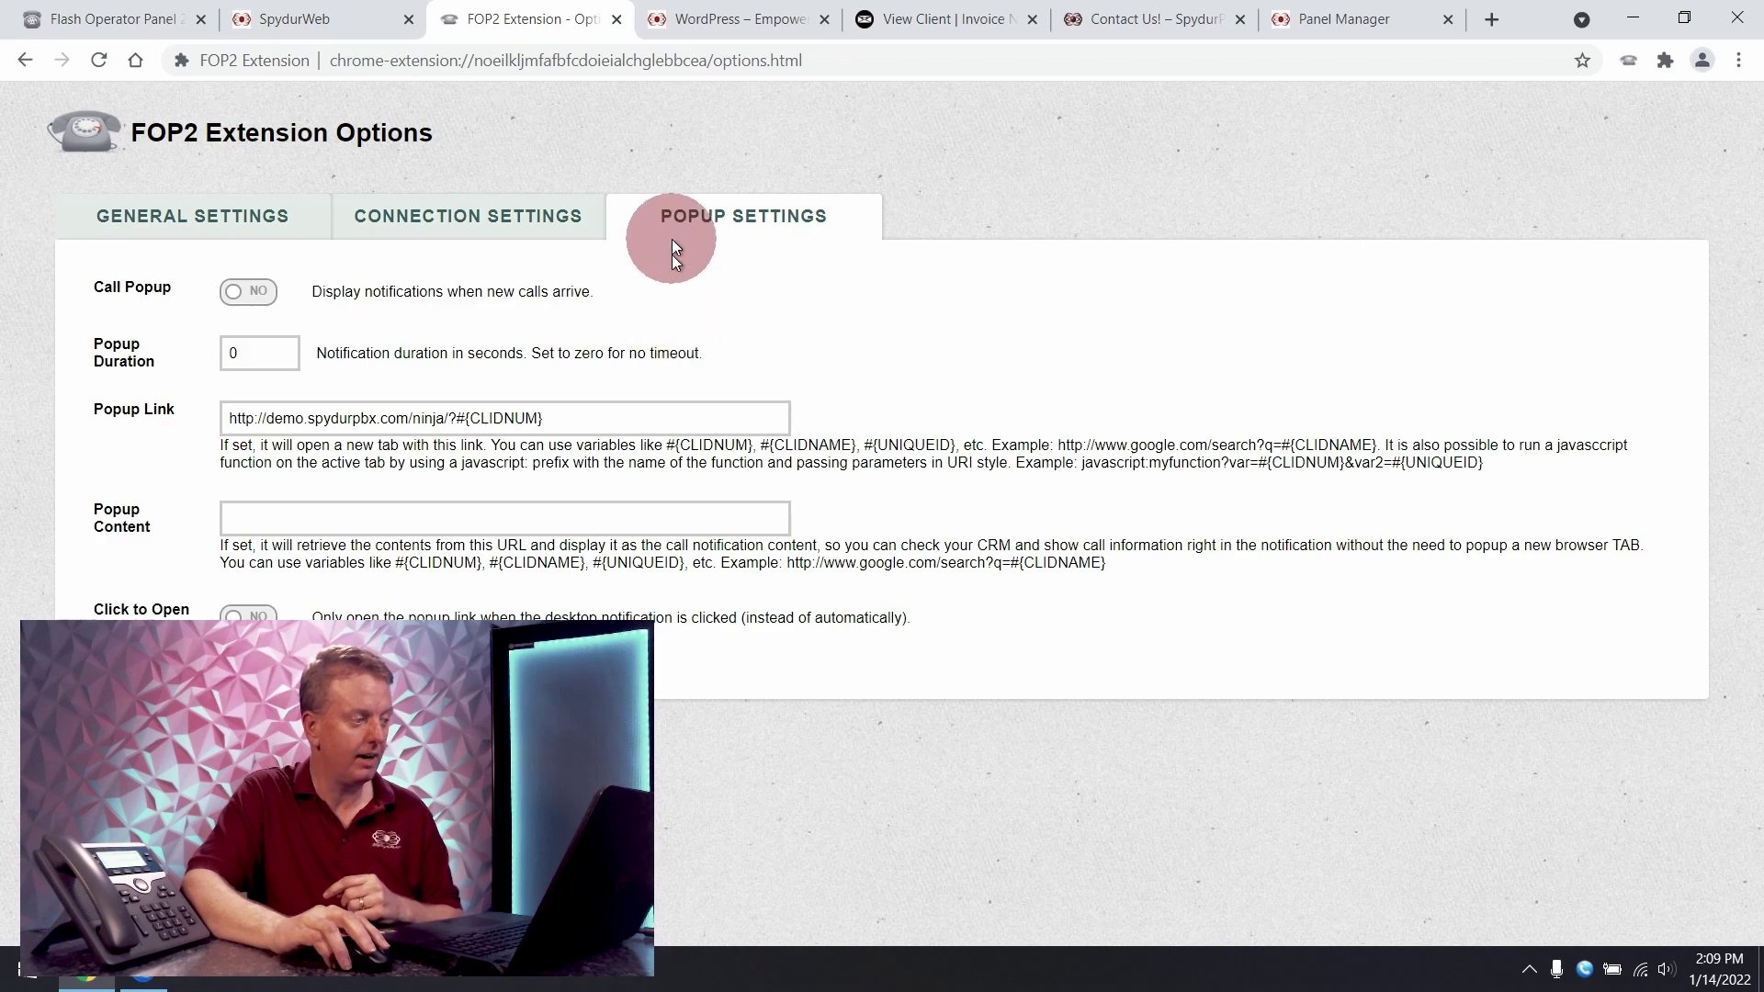
{"action": "left_click", "coordinate": [691, 31]}
{"action": "scroll", "coordinate": [764, 697], "scroll_direction": "down", "scroll_amount": 8}
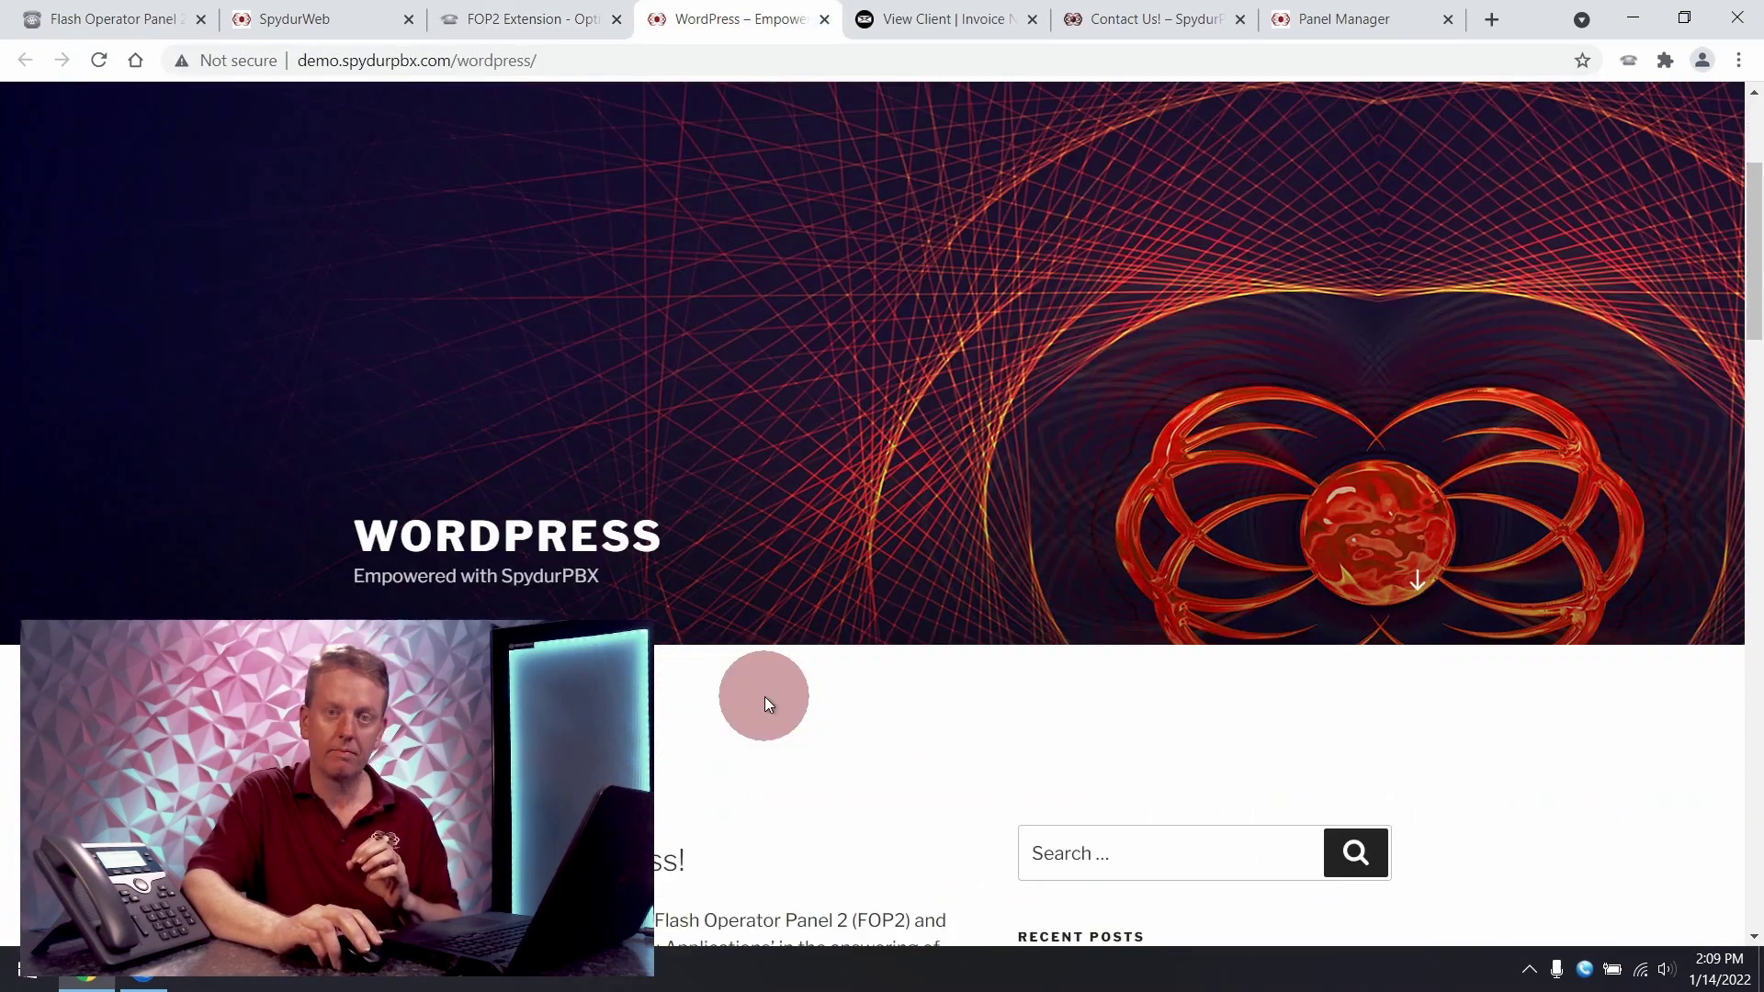
{"action": "scroll", "coordinate": [770, 687], "scroll_direction": "down", "scroll_amount": 3}
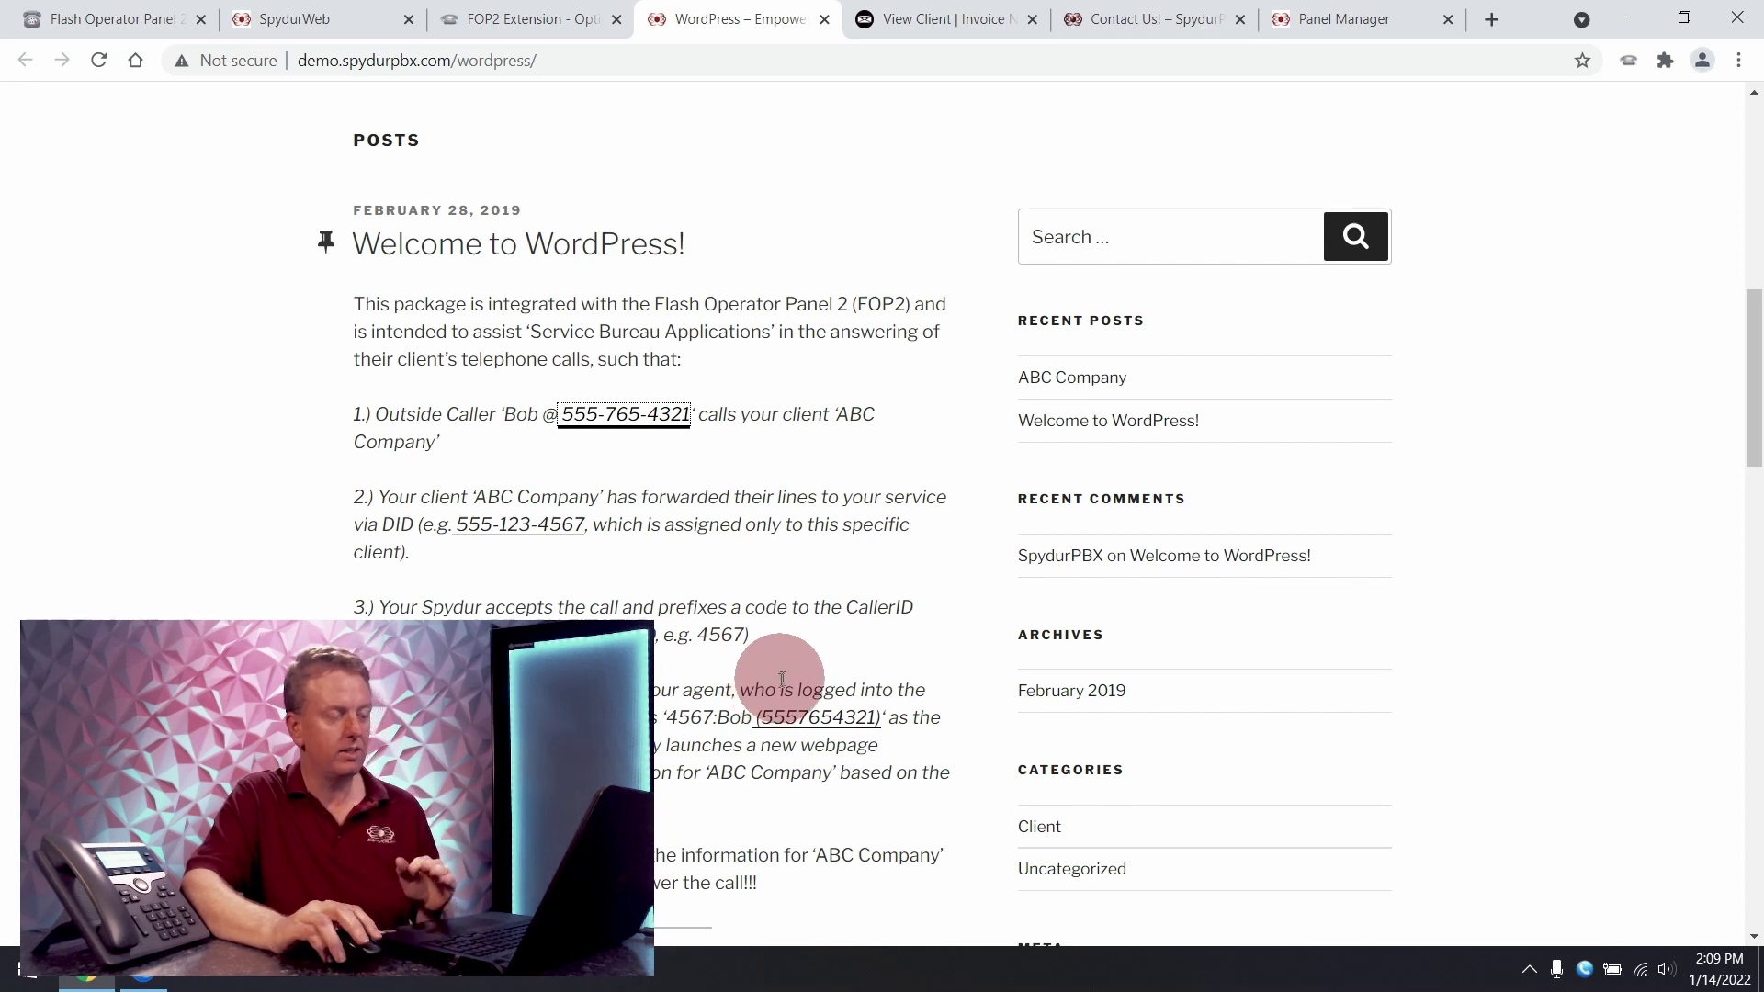
{"action": "scroll", "coordinate": [788, 697], "scroll_direction": "down", "scroll_amount": 1}
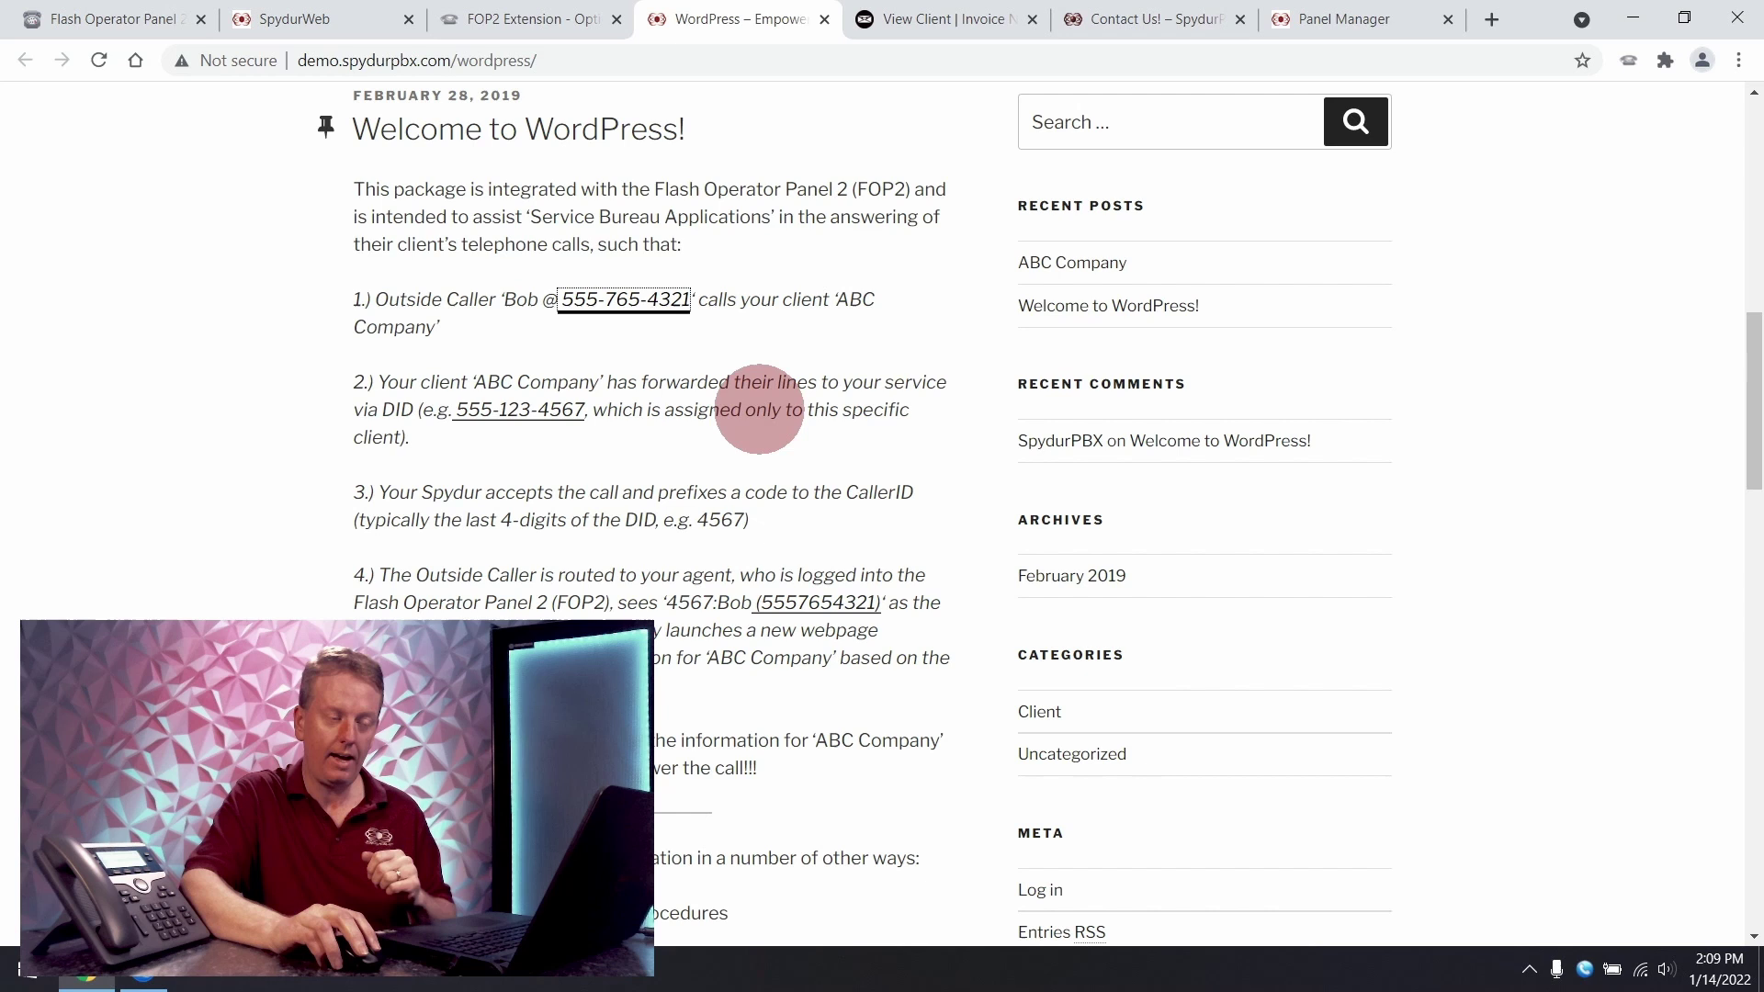
{"action": "left_click", "coordinate": [636, 313]}
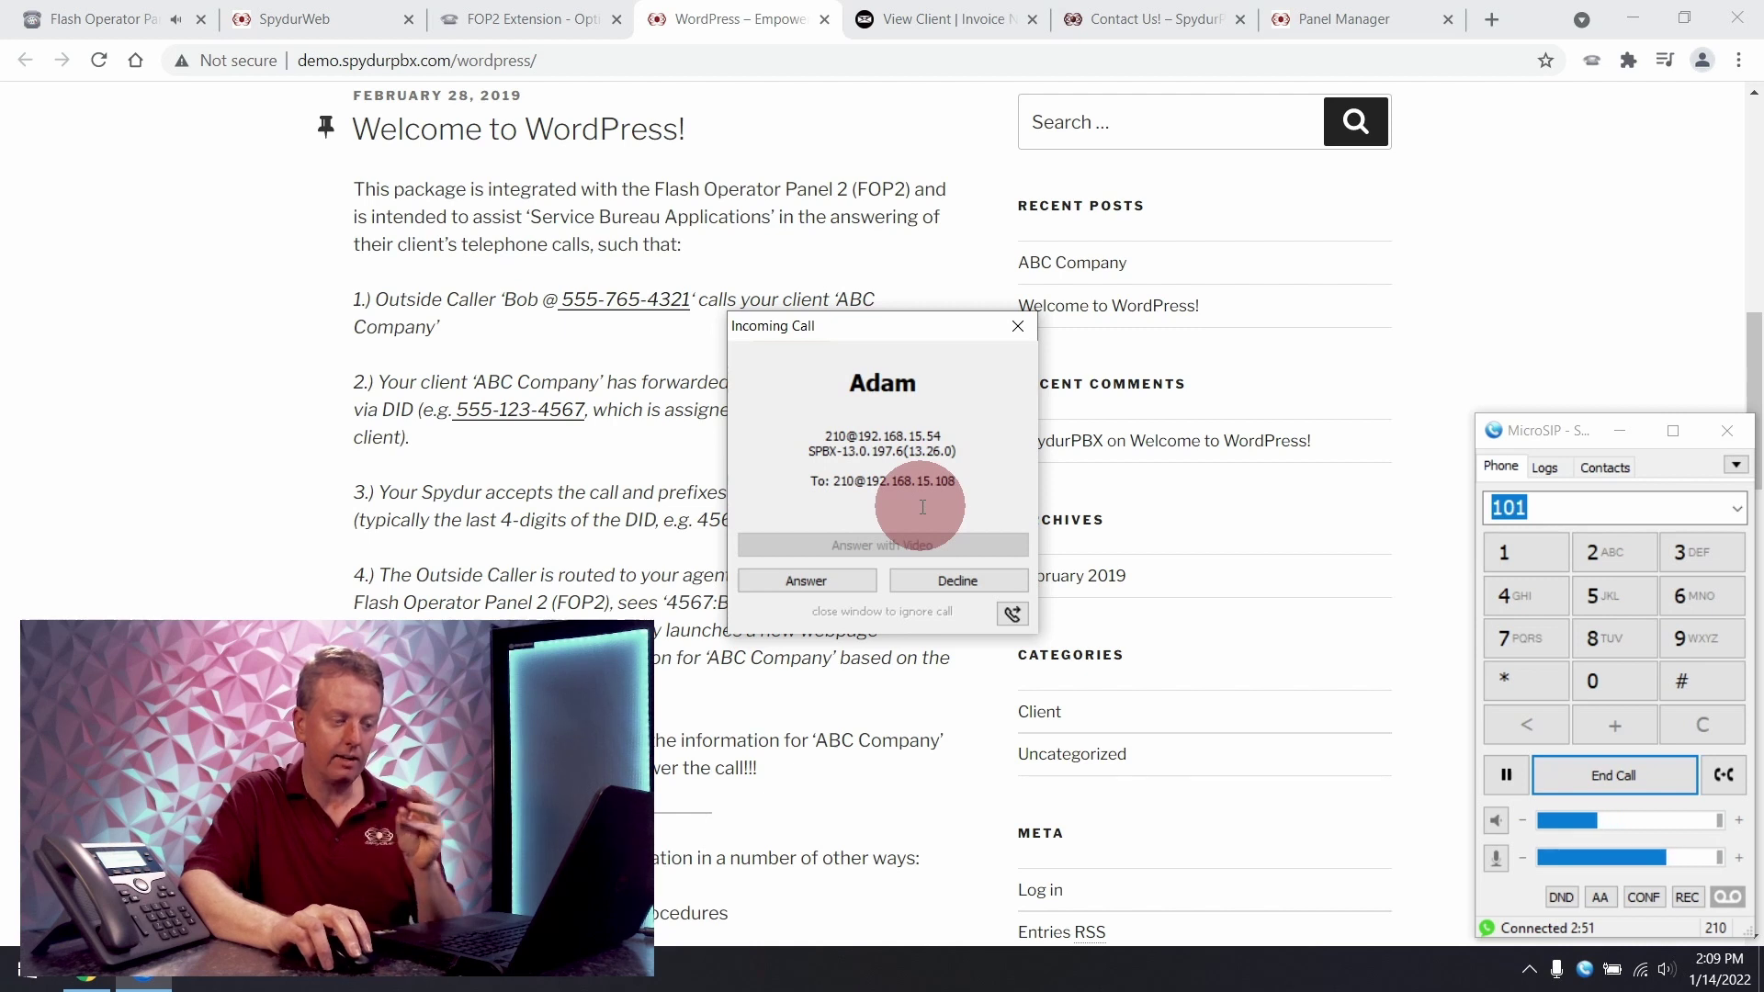
{"action": "left_click", "coordinate": [953, 585]}
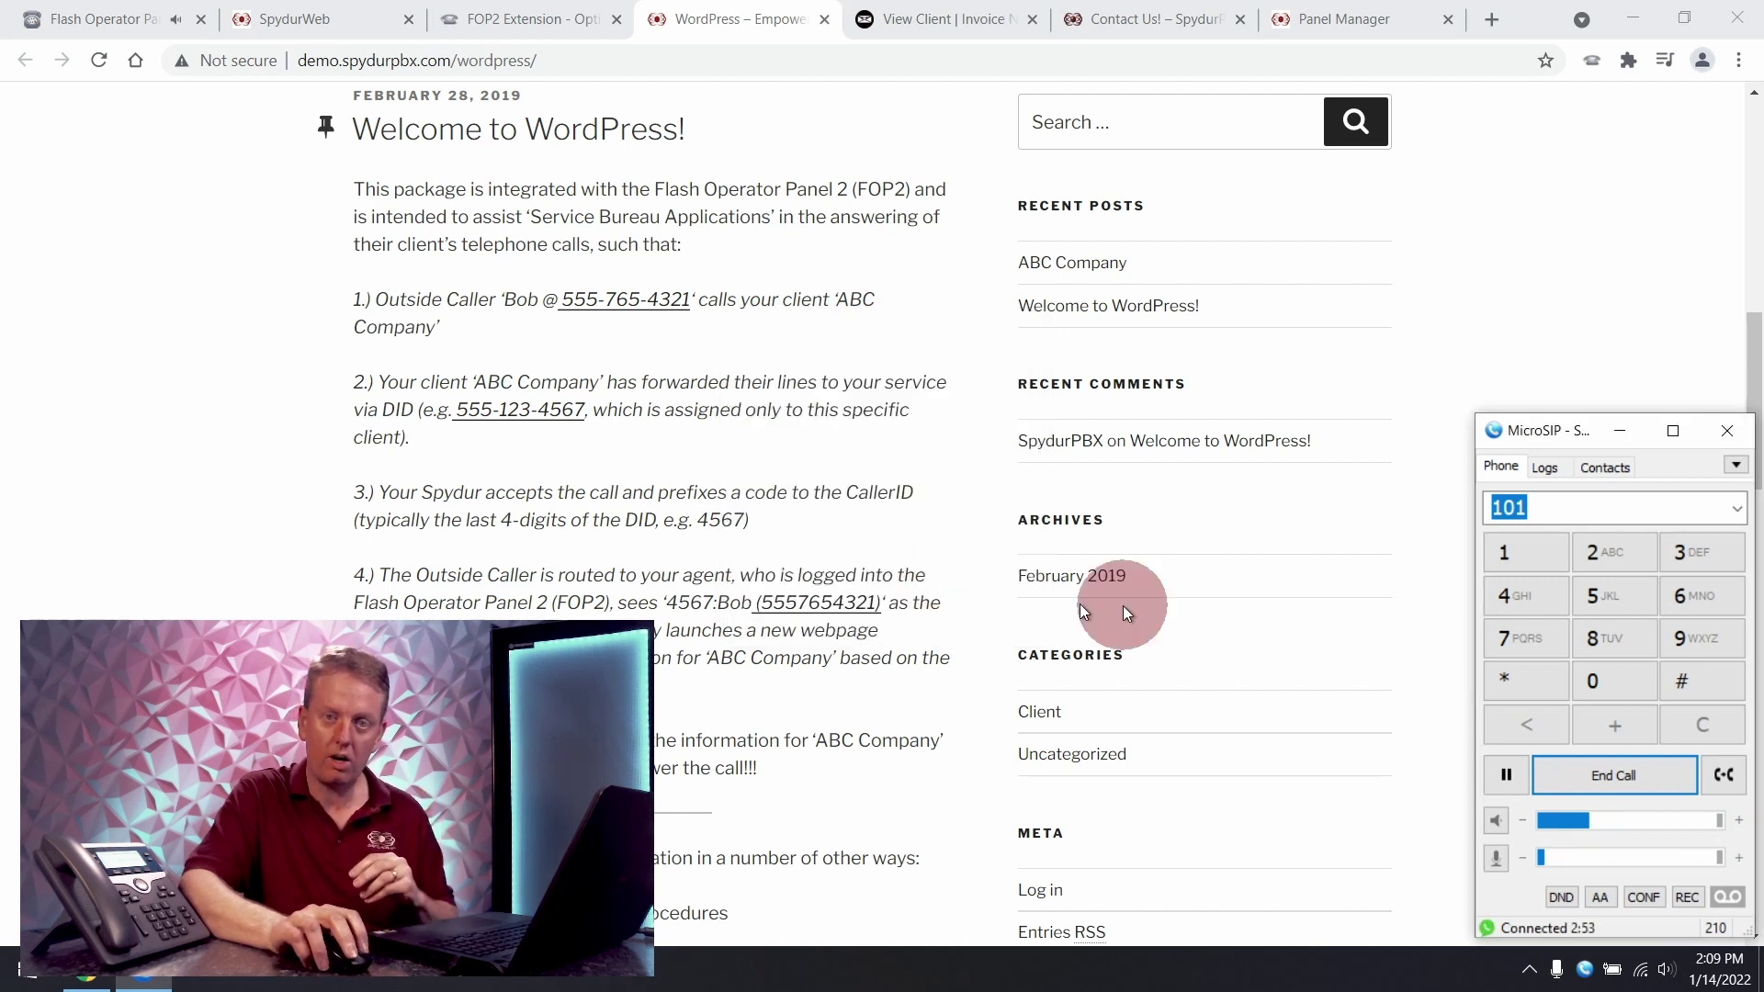
{"action": "left_click", "coordinate": [1656, 770]}
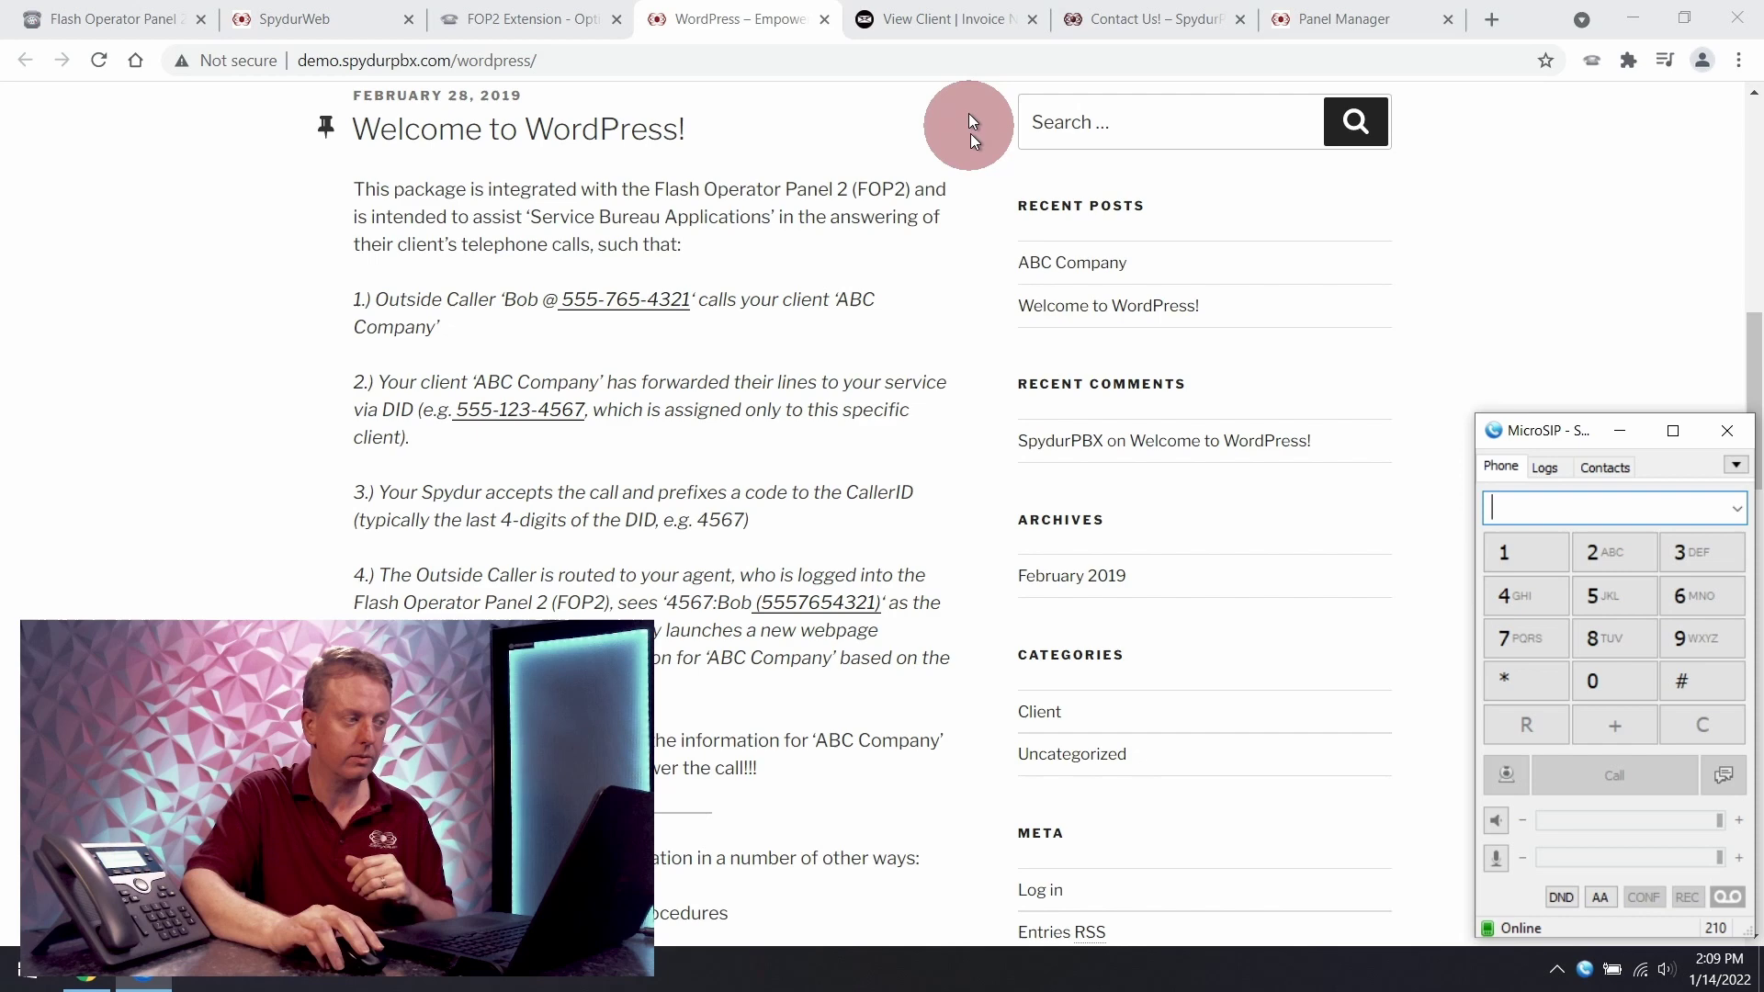
Step: Look over the Invoice Ninja client page and SpydurPBX contact form, then go to Panel Manager
{"action": "left_click", "coordinate": [935, 22]}
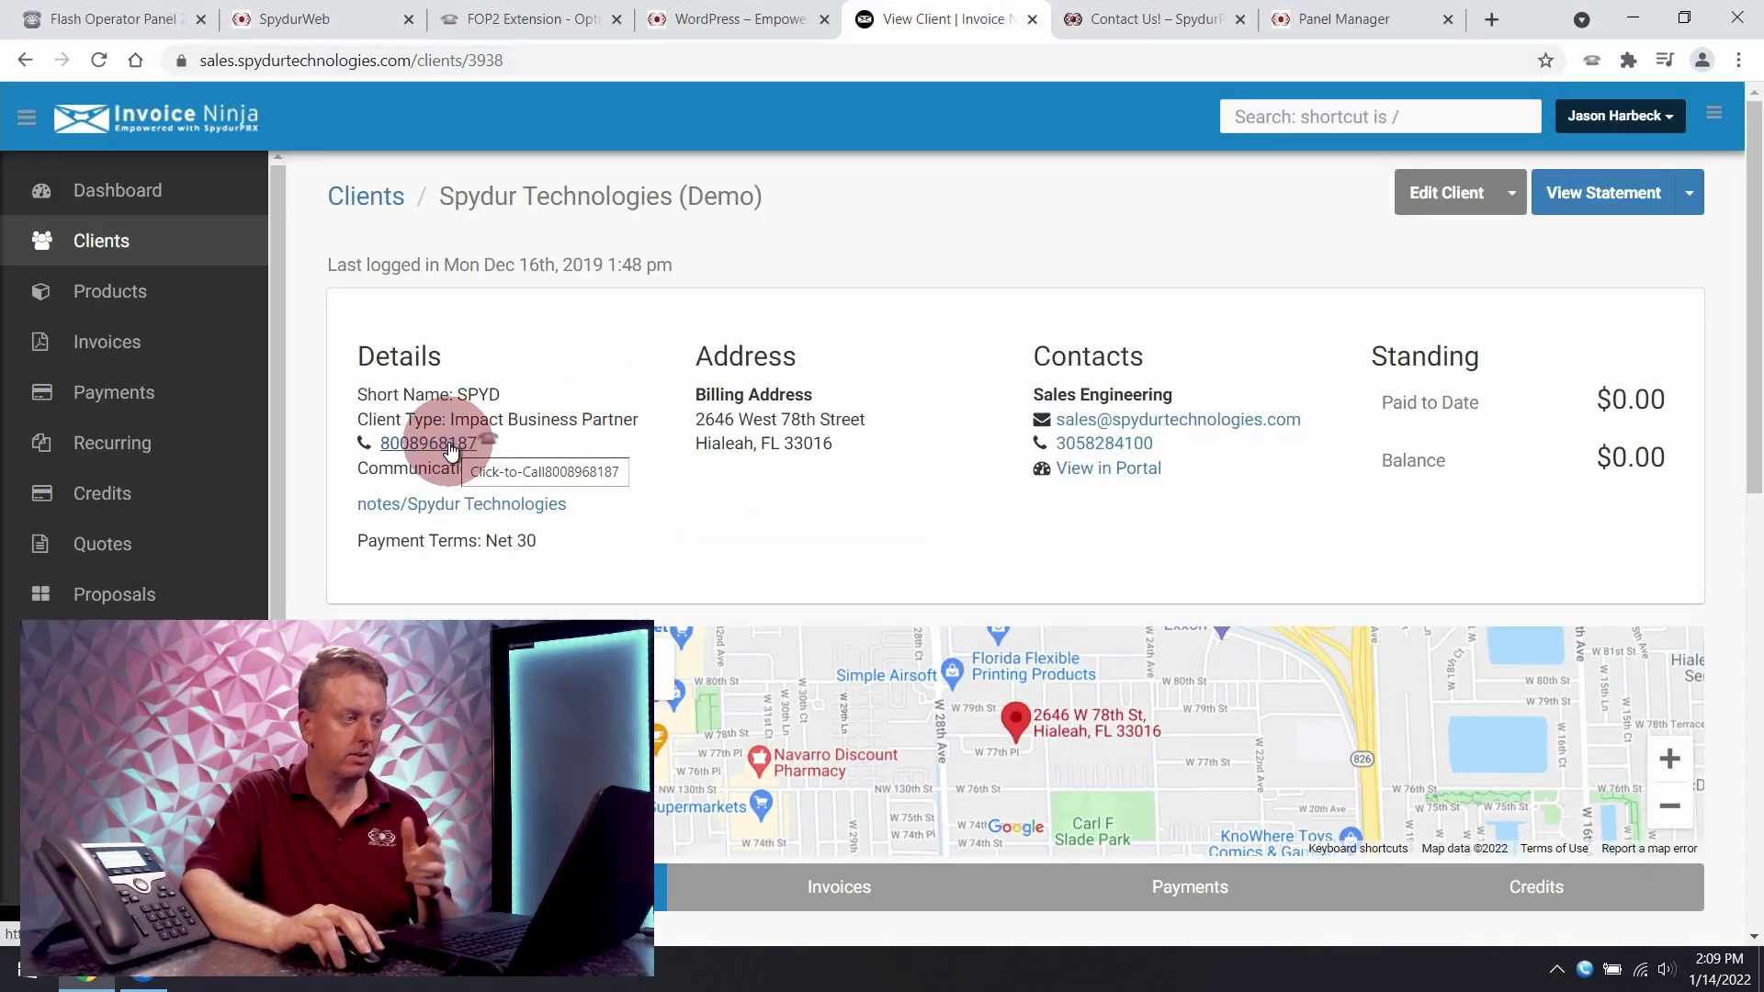
{"action": "left_click", "coordinate": [1086, 37]}
{"action": "scroll", "coordinate": [867, 505], "scroll_direction": "down", "scroll_amount": 10}
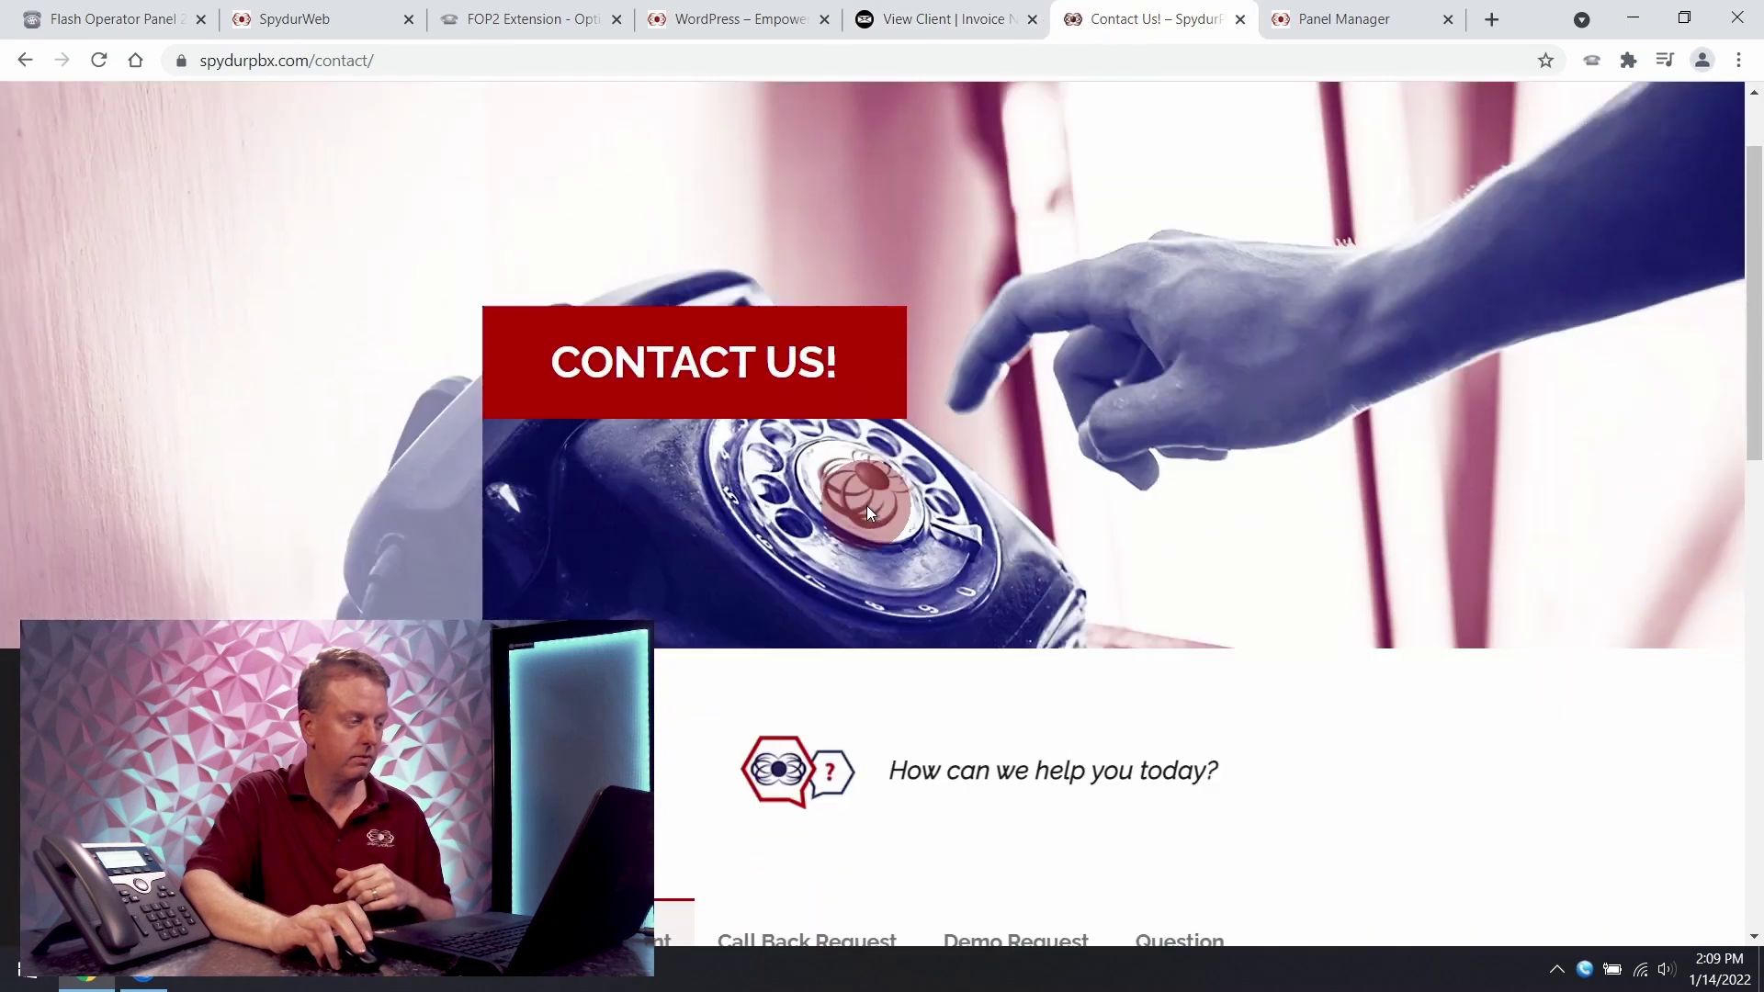
{"action": "scroll", "coordinate": [871, 502], "scroll_direction": "down", "scroll_amount": 4}
{"action": "scroll", "coordinate": [591, 434], "scroll_direction": "up", "scroll_amount": 1}
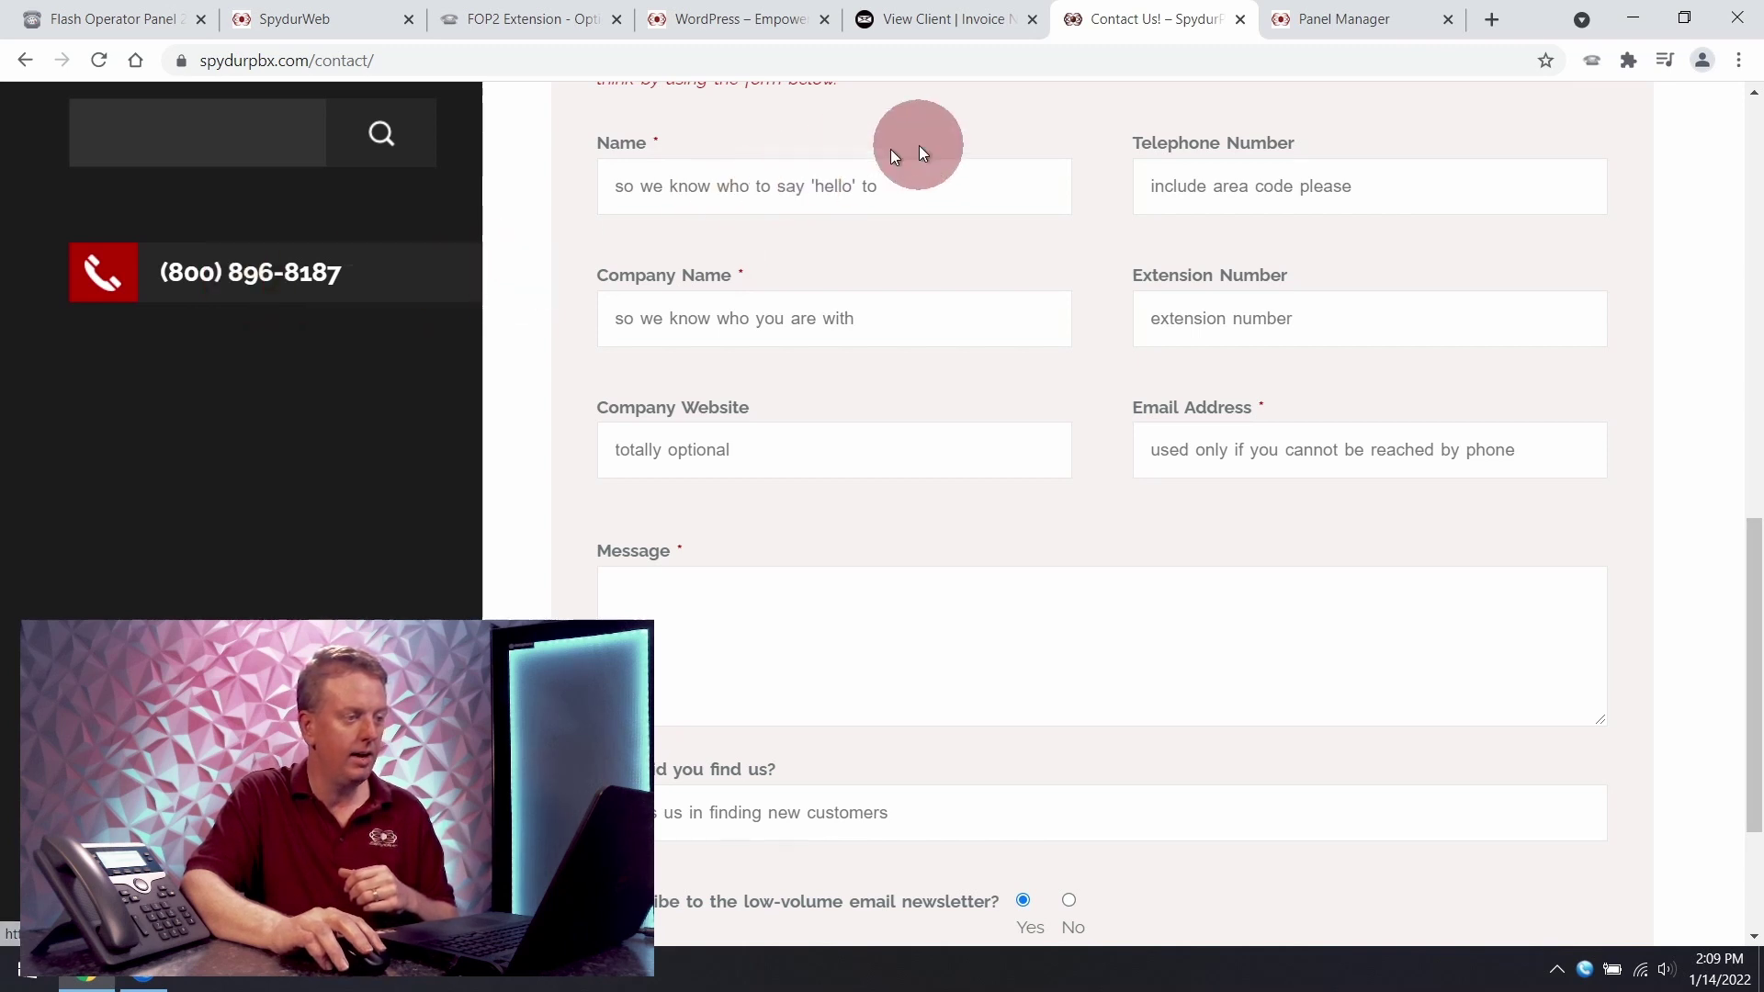
{"action": "left_click", "coordinate": [1310, 26]}
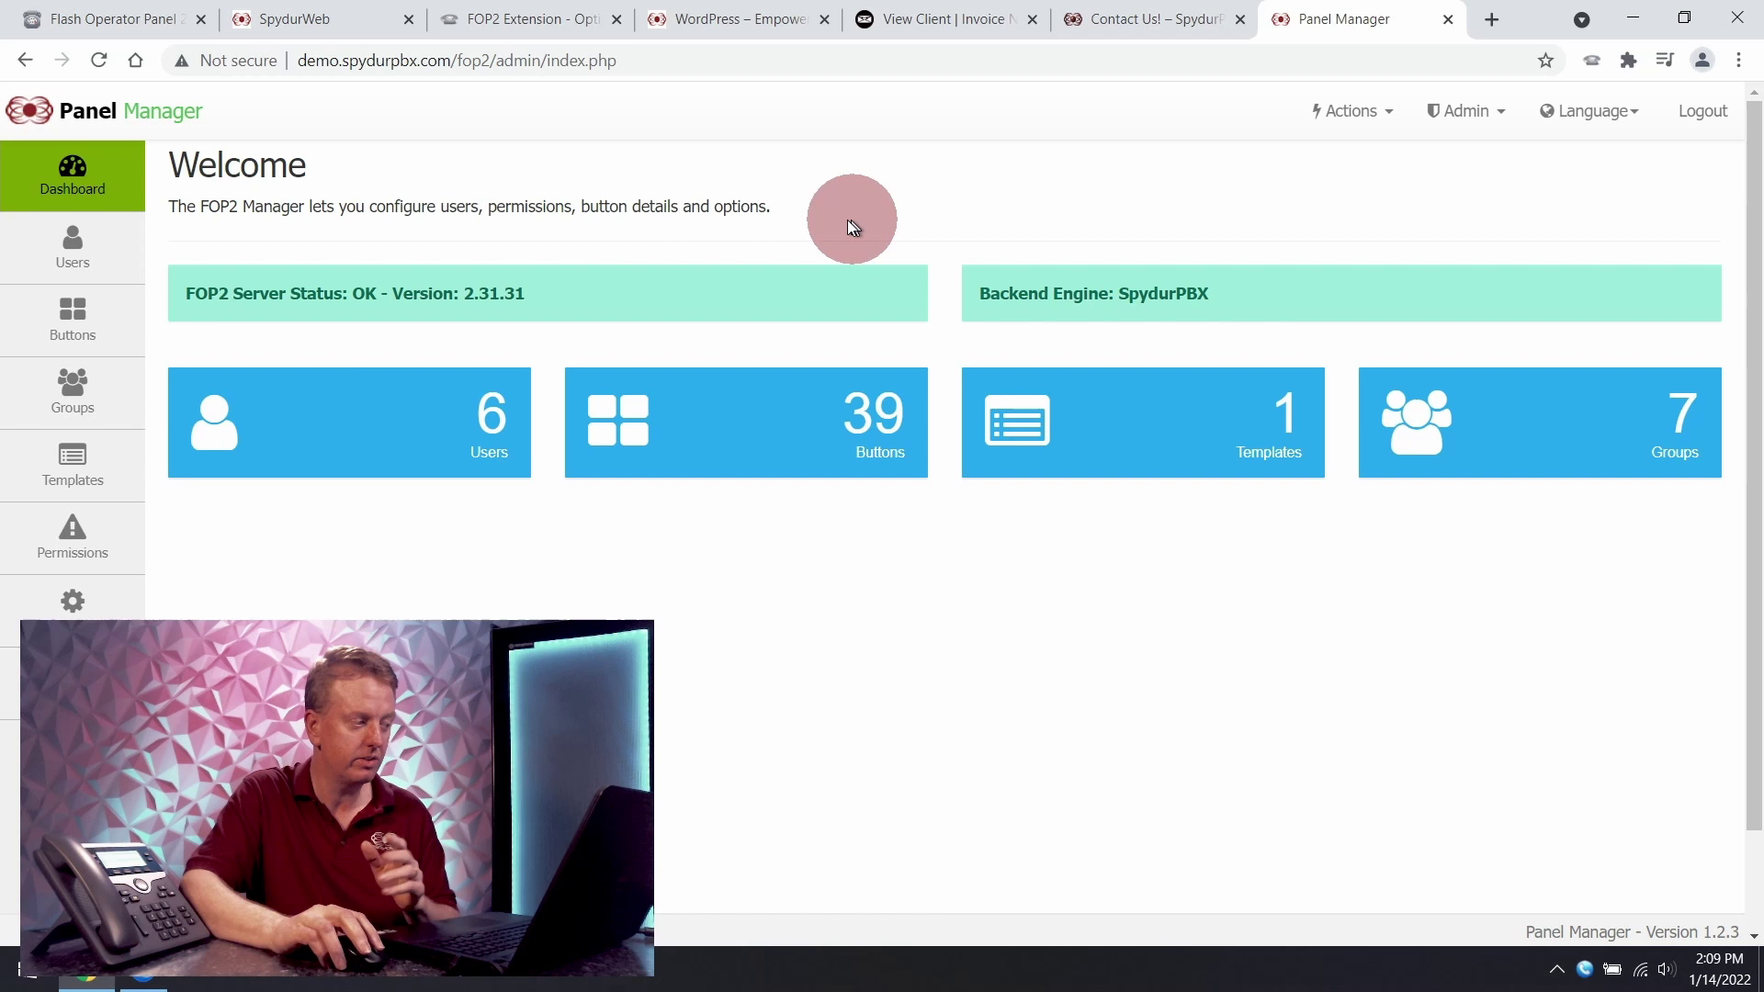
Step: Browse the Panel Manager Users, Templates and Permissions pages, ending on Buttons
{"action": "left_click", "coordinate": [71, 262]}
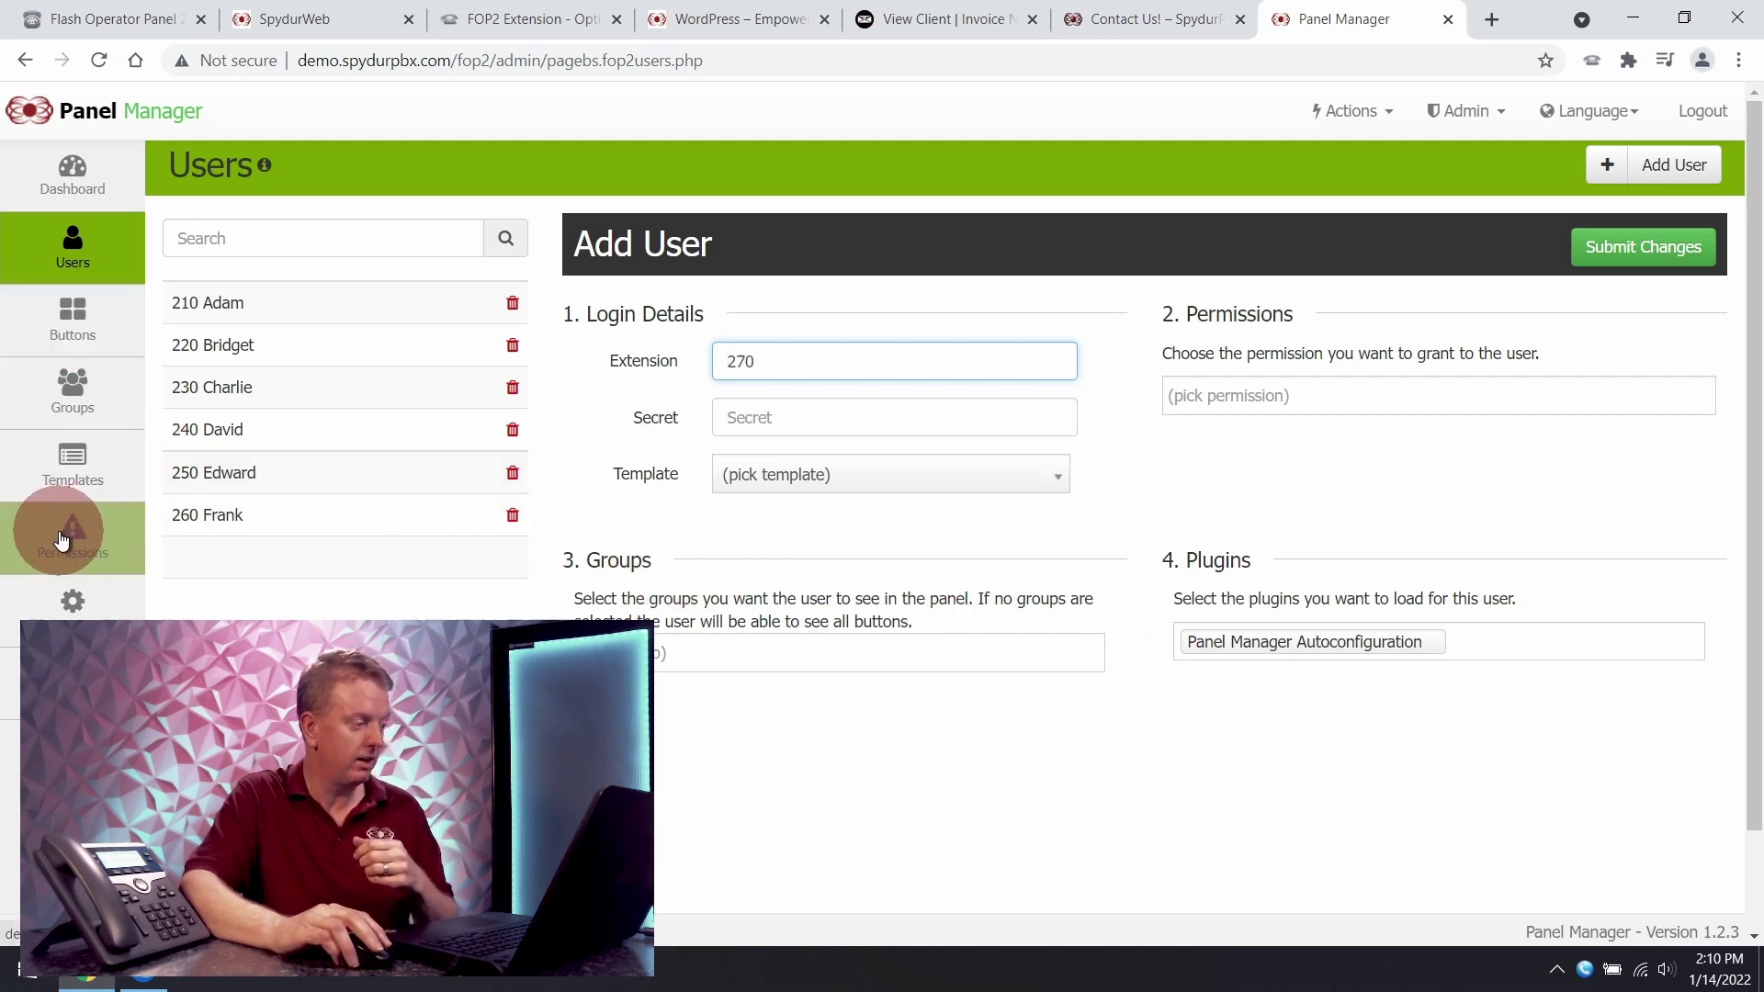
{"action": "left_click", "coordinate": [70, 497]}
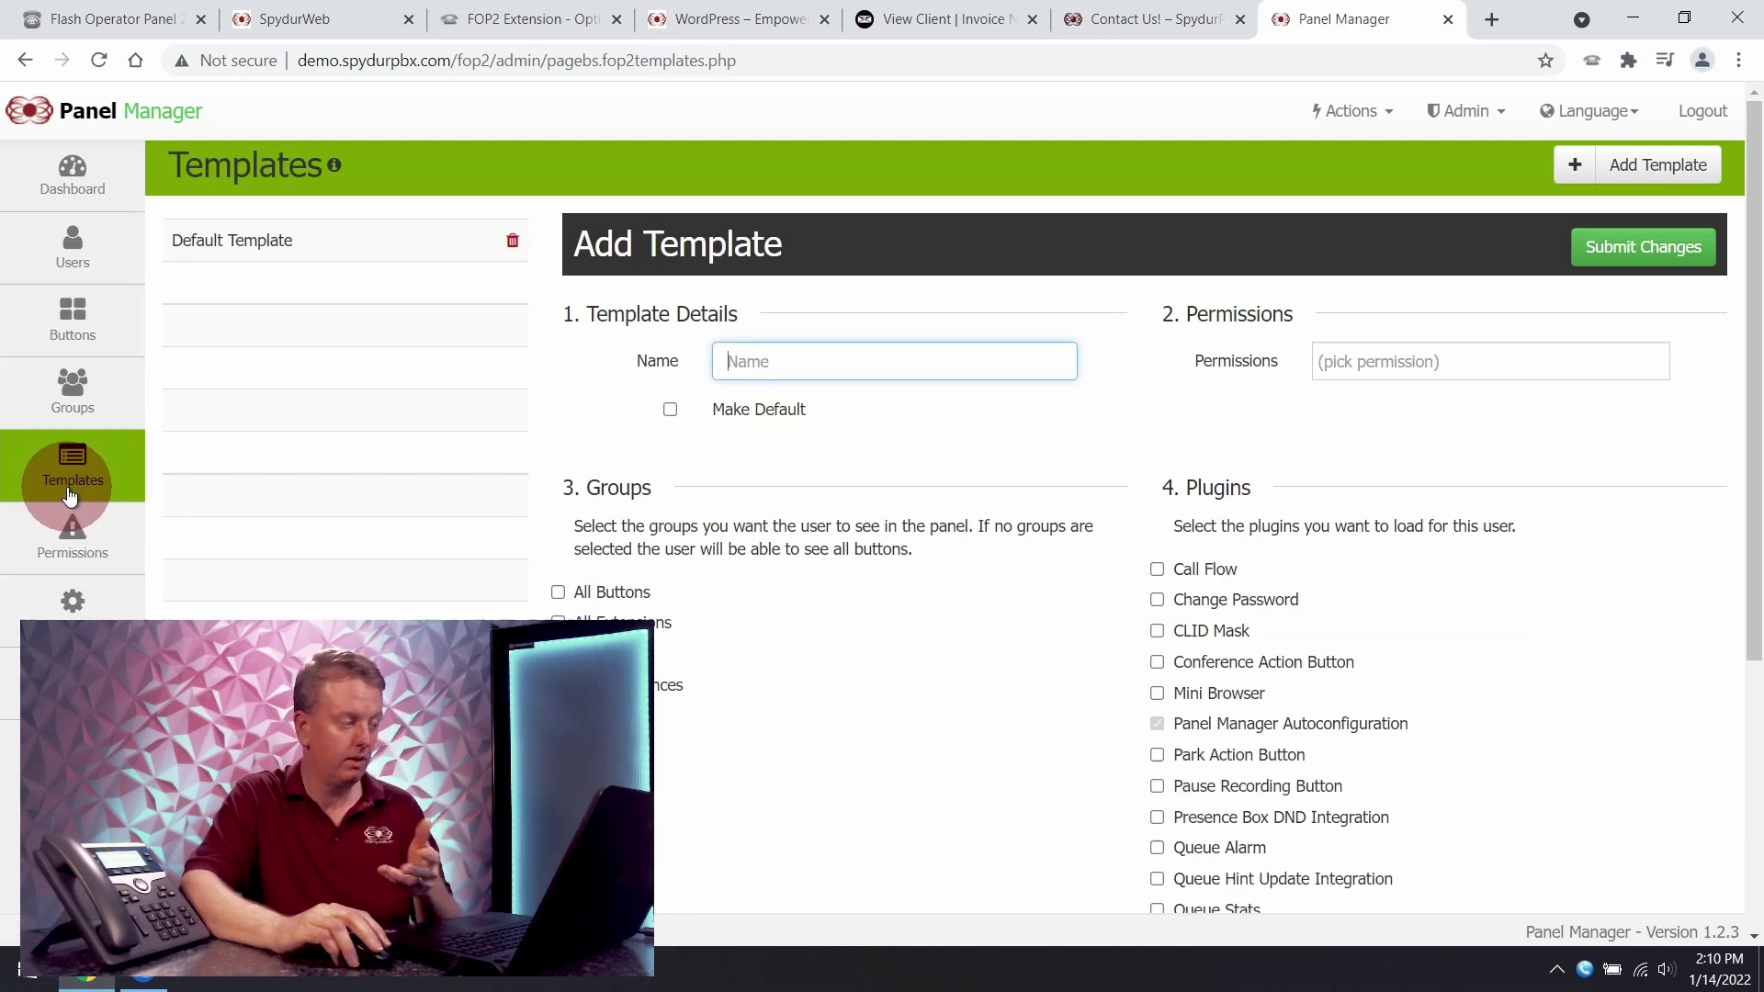
{"action": "left_click", "coordinate": [68, 544]}
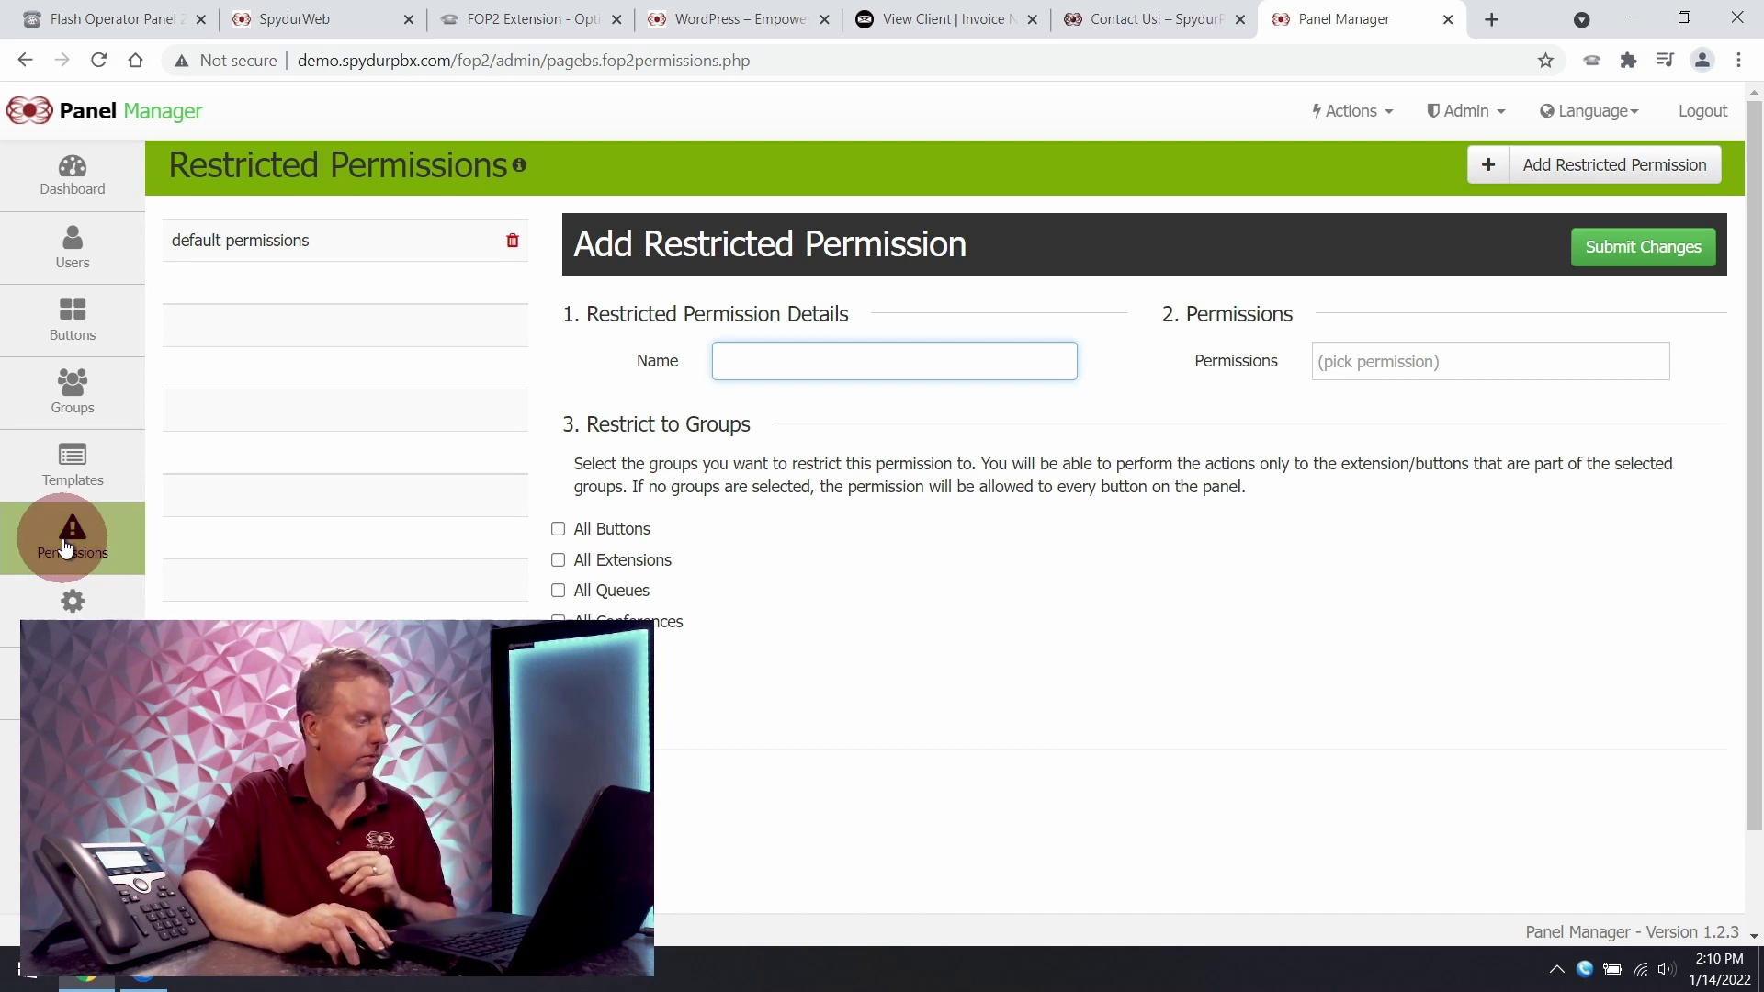
{"action": "left_click", "coordinate": [88, 354]}
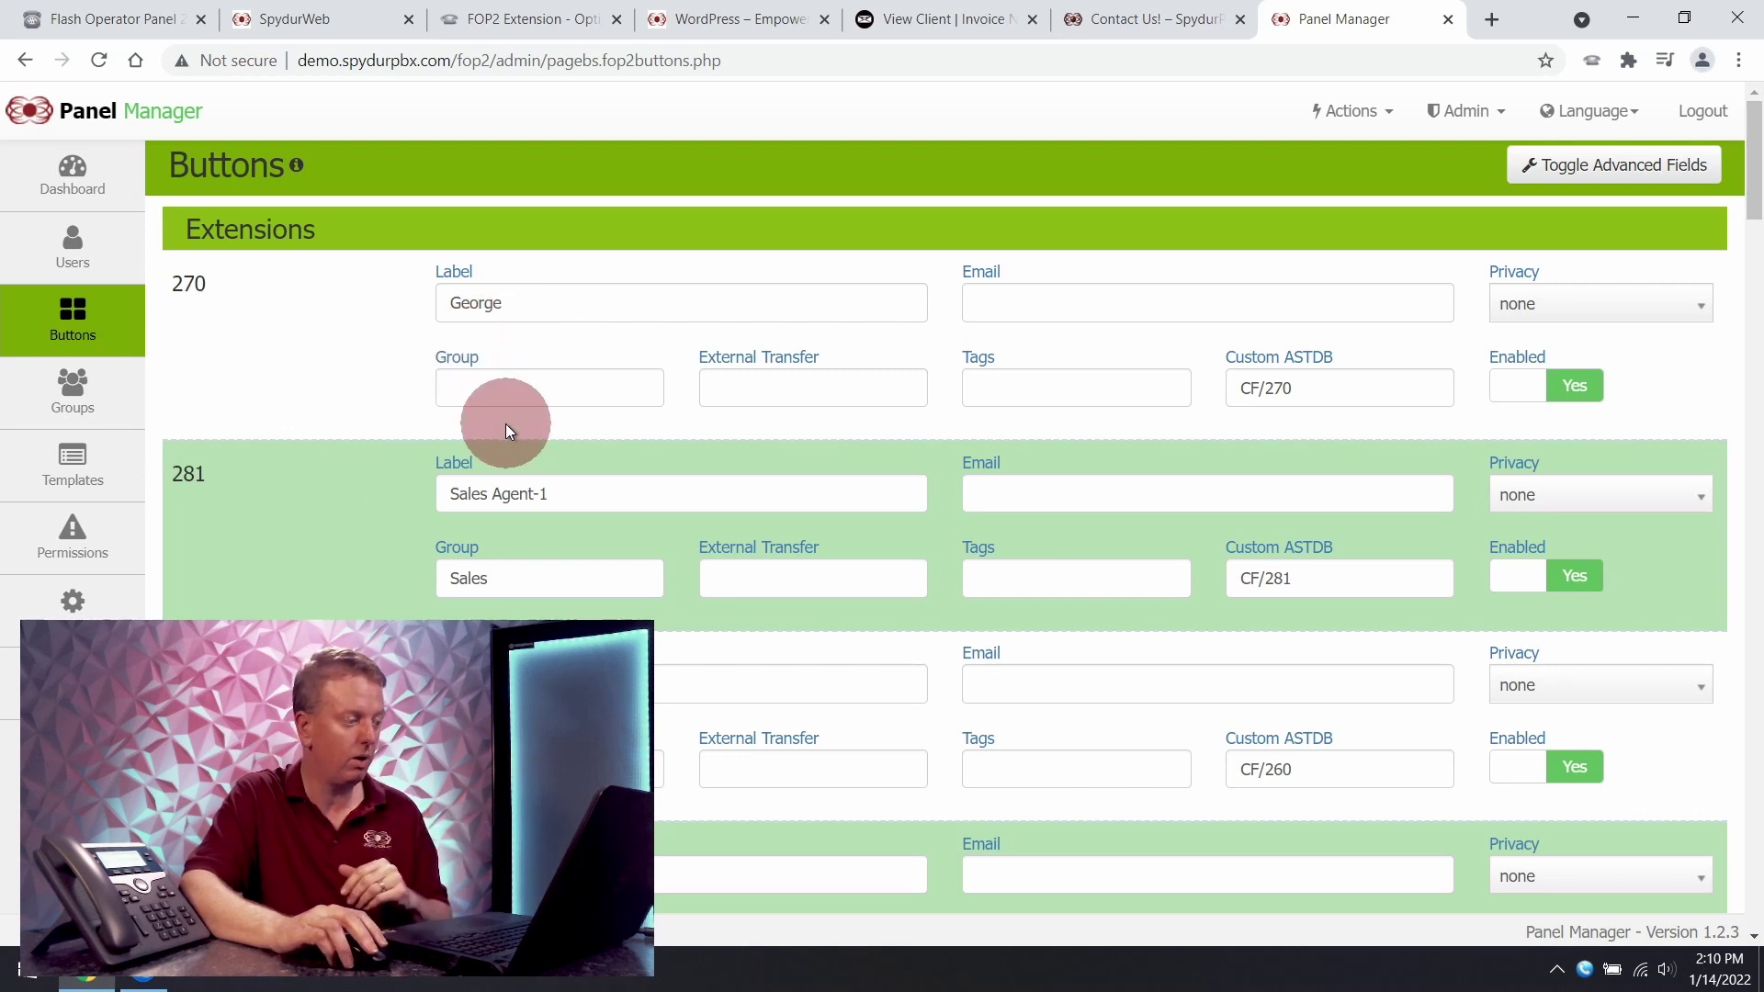
Step: Highlight the Sales group for extension 281, then return to the FOP2 operator panel
{"action": "scroll", "coordinate": [506, 423], "scroll_direction": "down", "scroll_amount": 2}
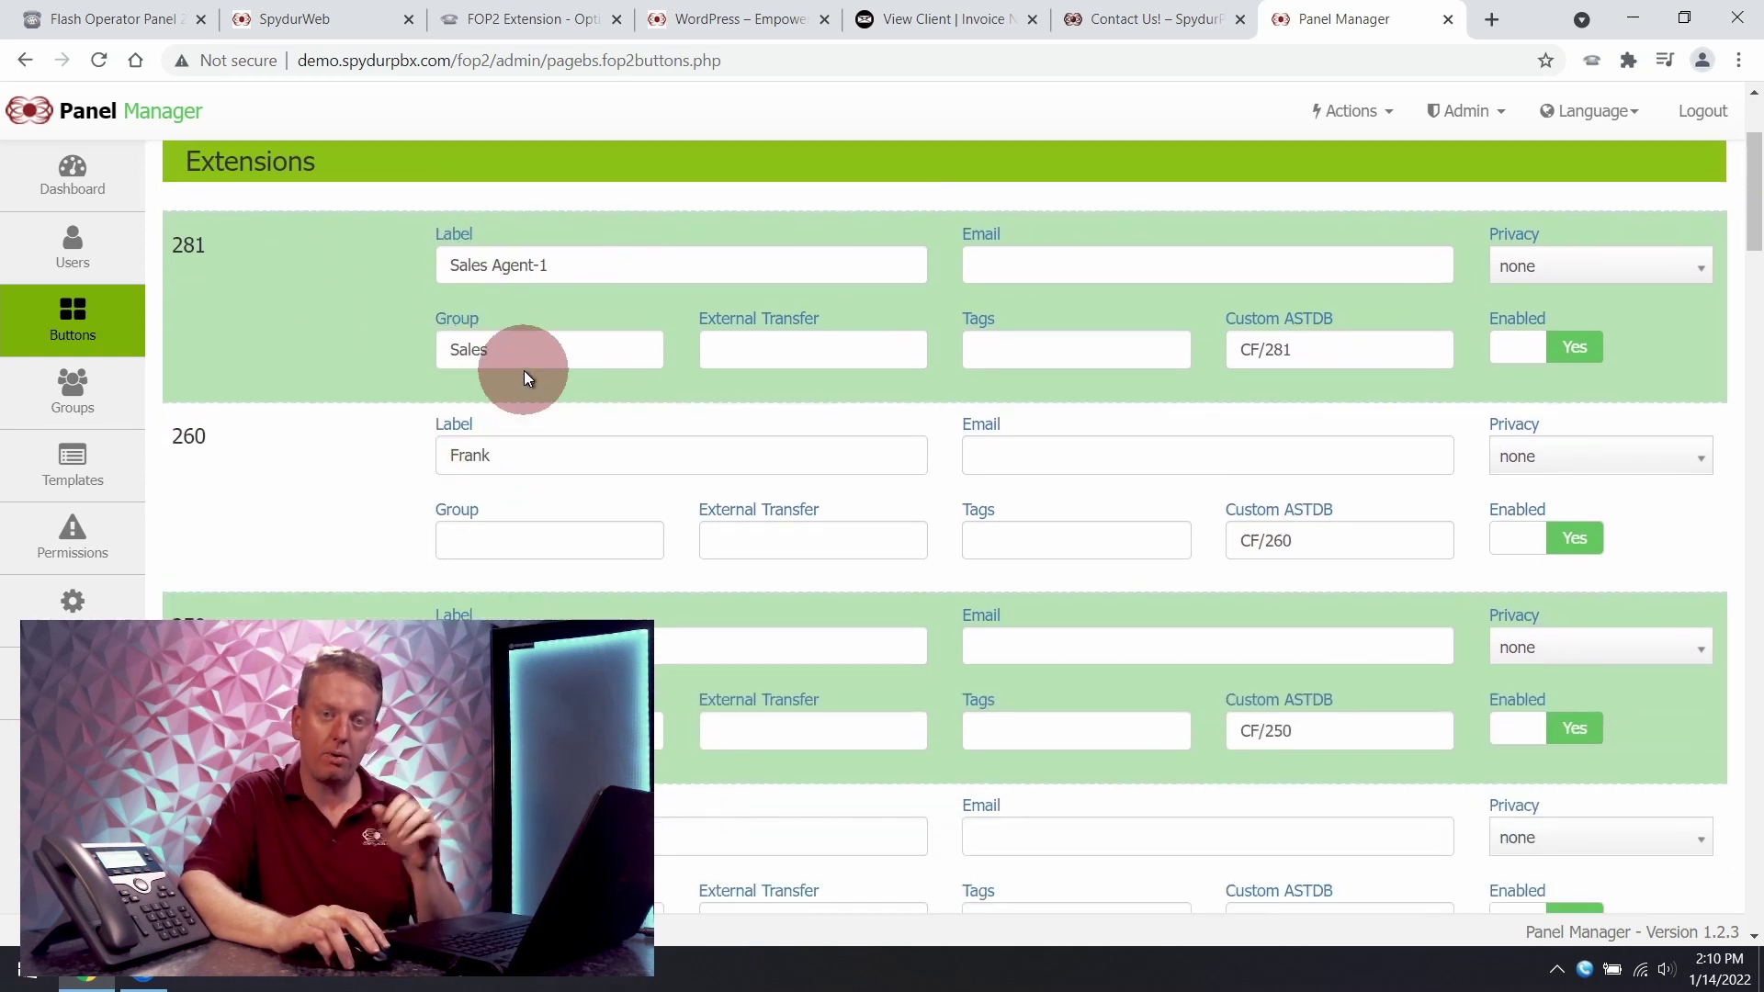
{"action": "left_click_drag", "start_coordinate": [524, 371], "coordinate": [395, 329]}
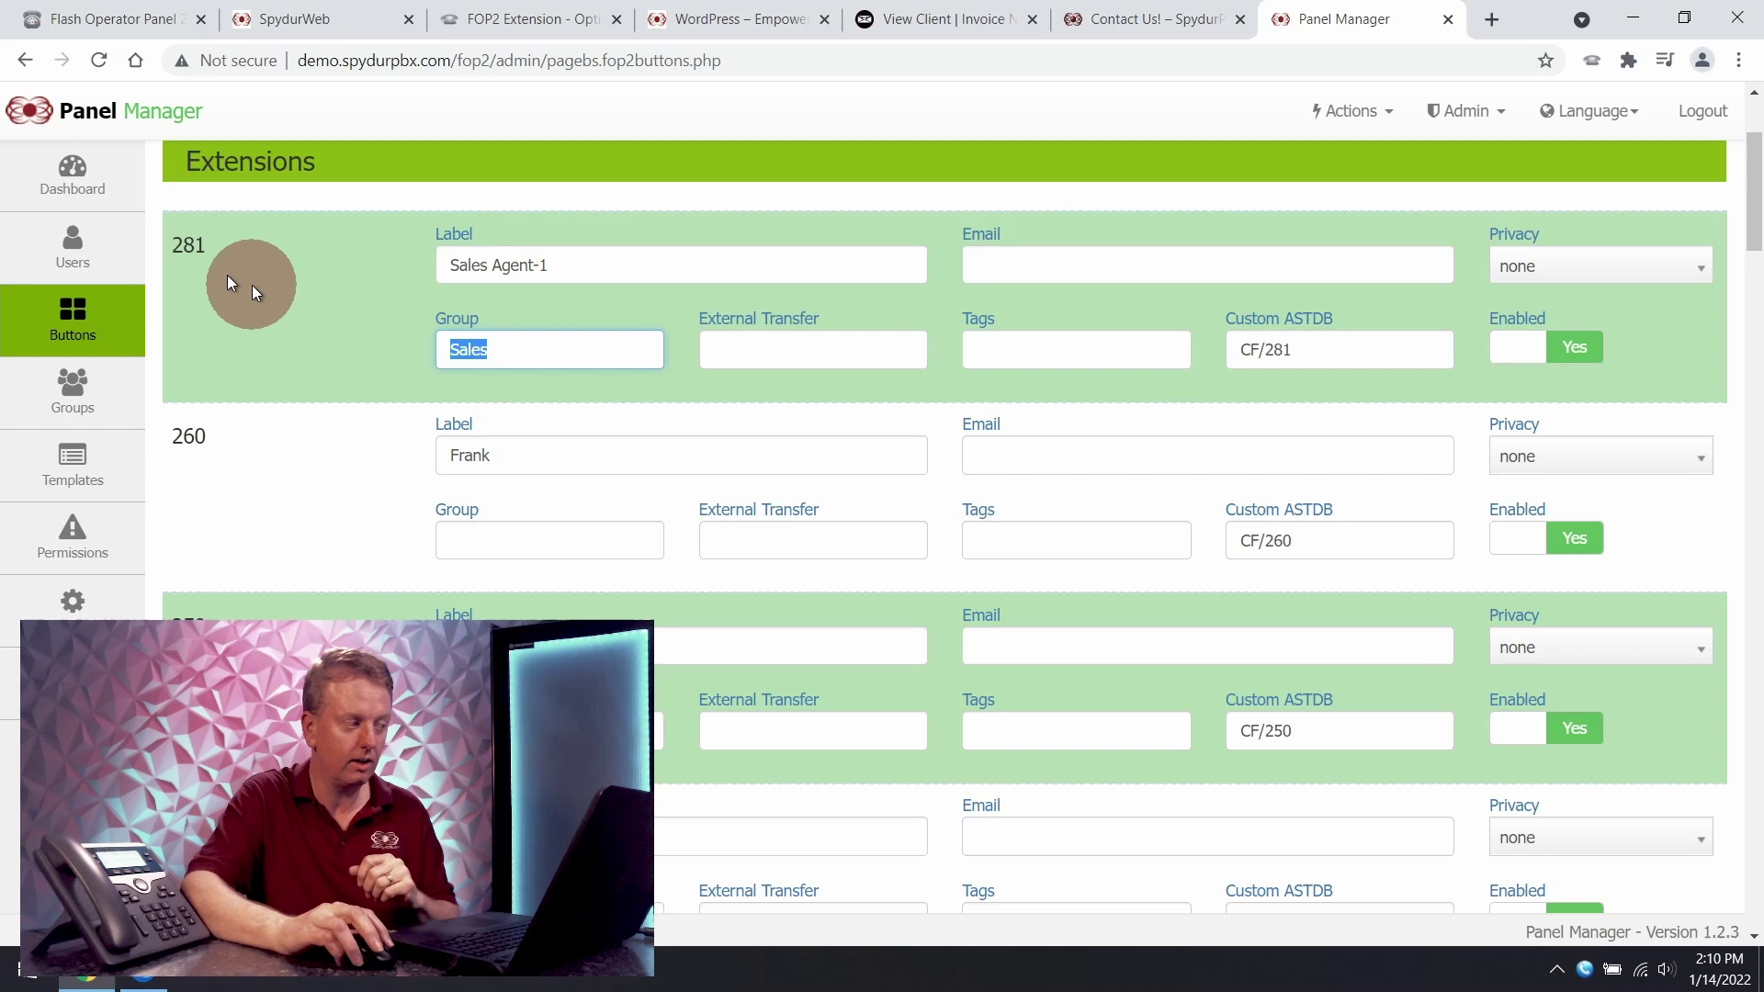
{"action": "left_click", "coordinate": [67, 20]}
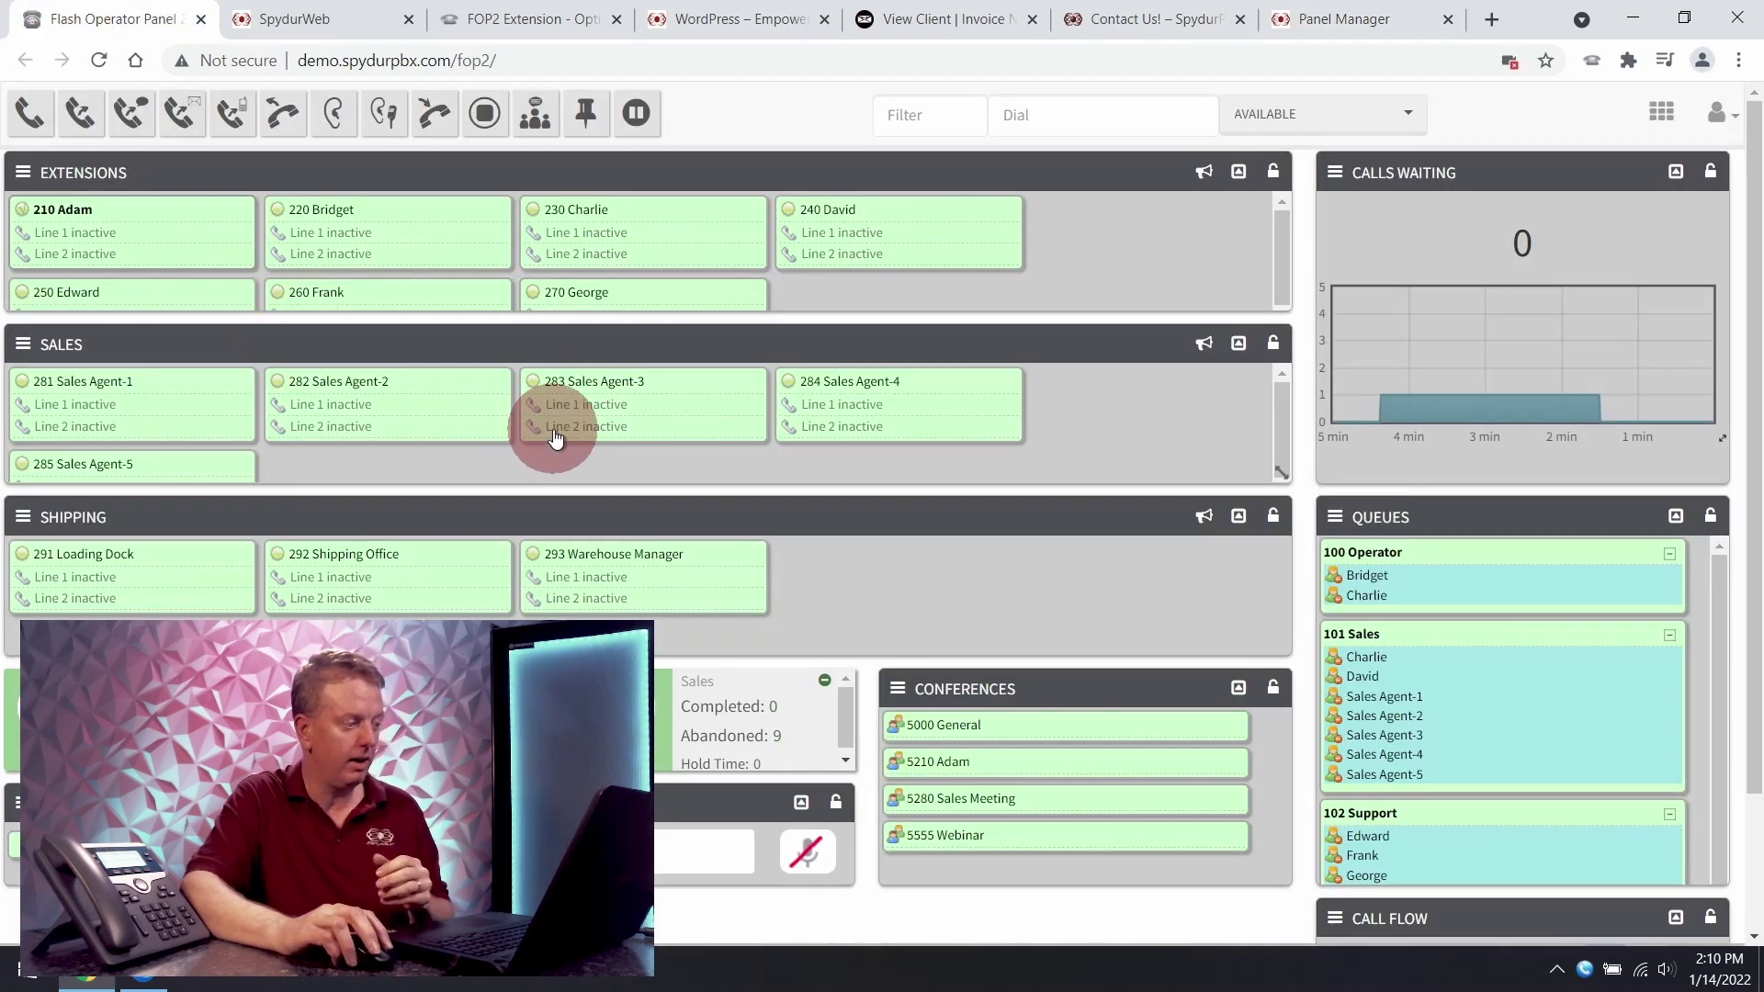